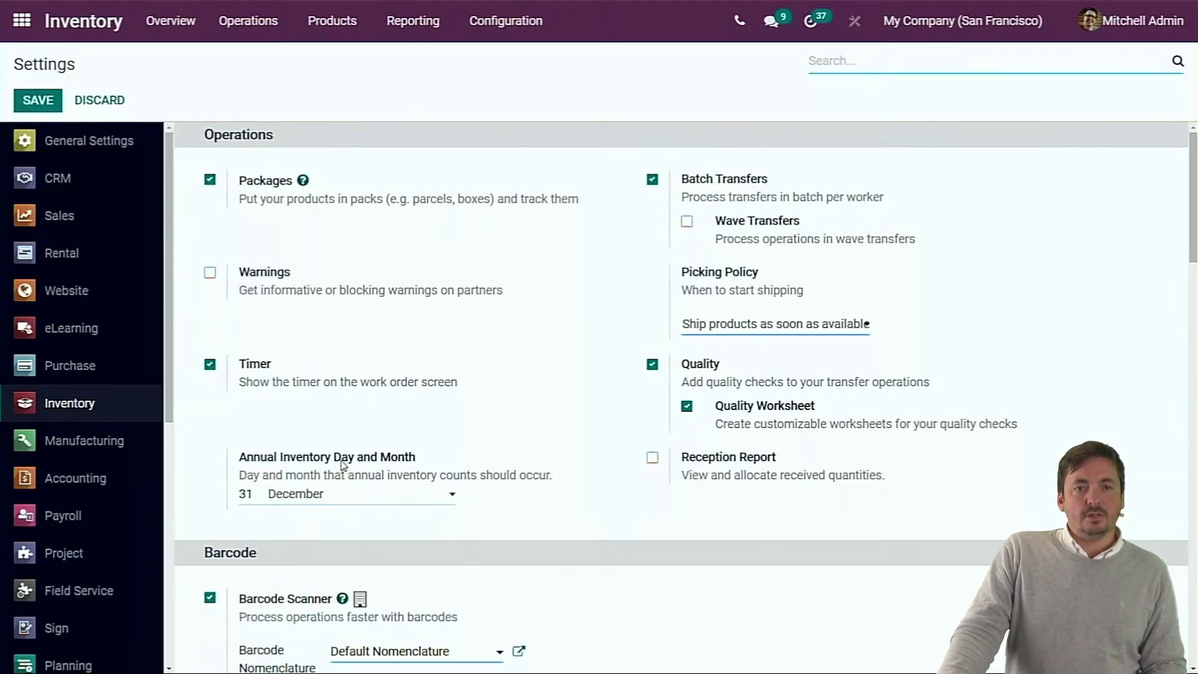
- Open the WH/Stock/Shelf 2 location to examine its cyclic inventory frequency, leaving the record without saving changes
mouse_move(343, 464)
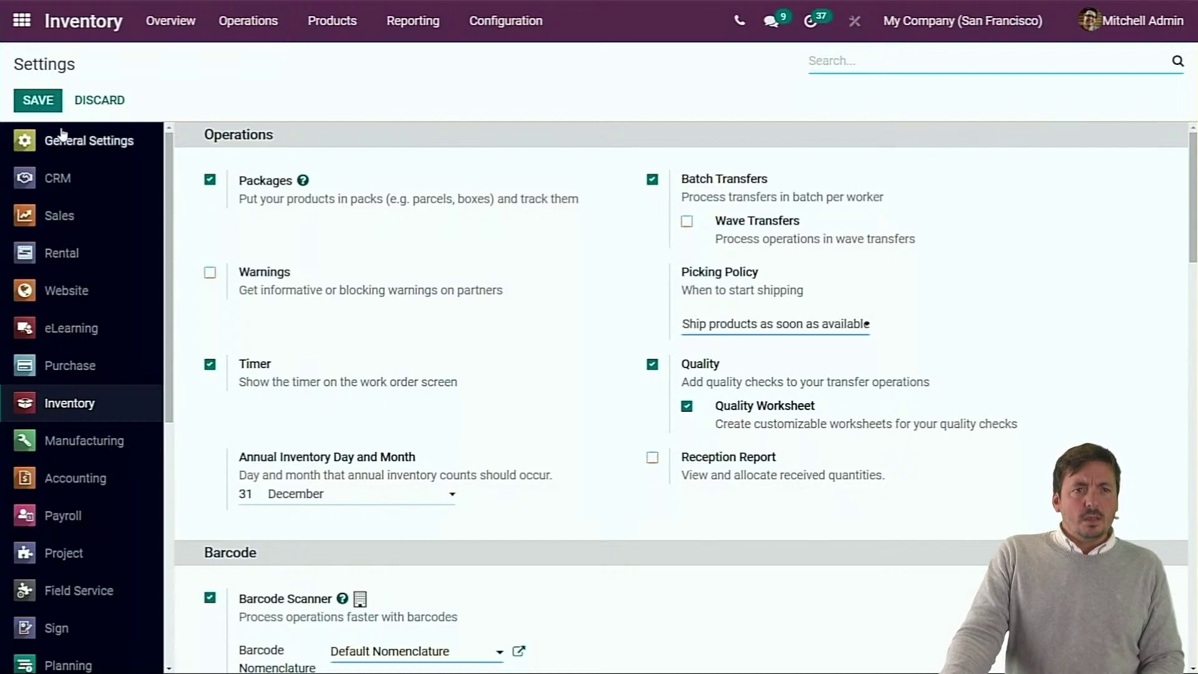
click(512, 25)
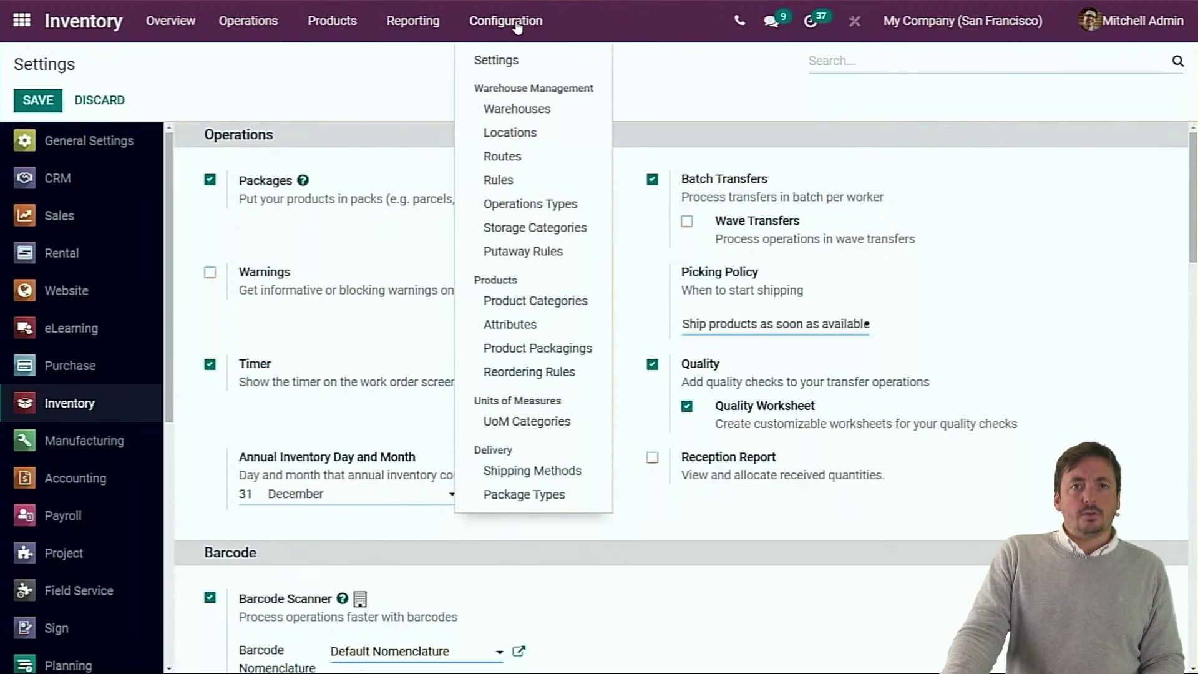
click(509, 132)
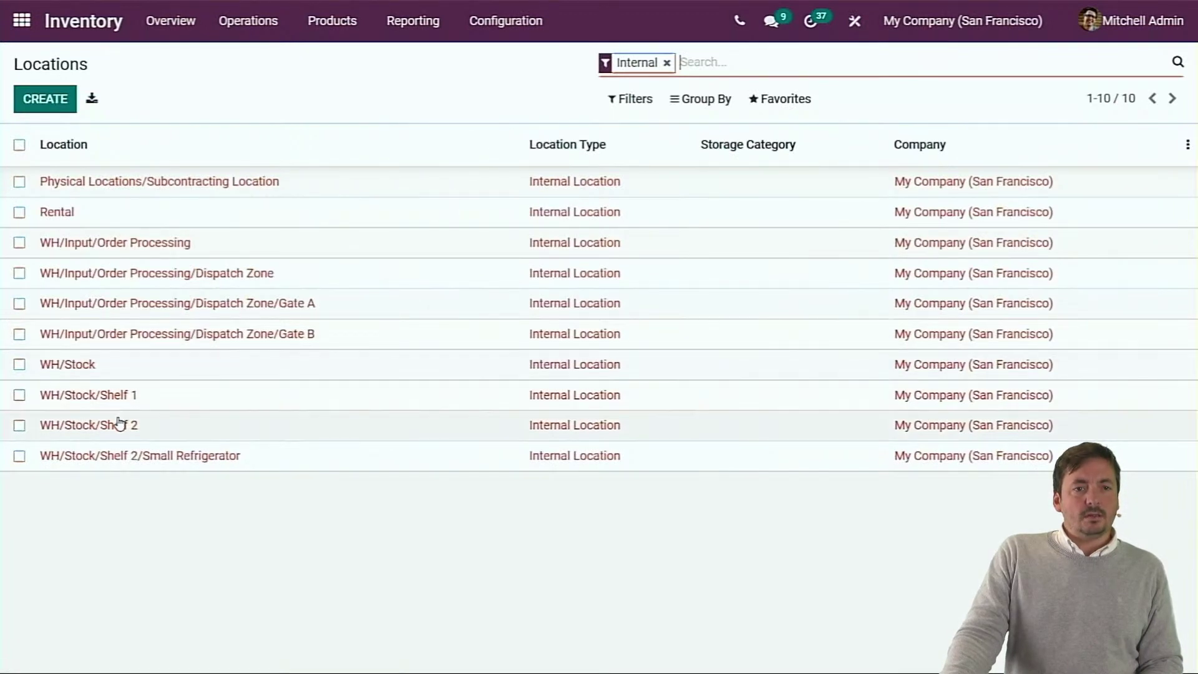
click(119, 425)
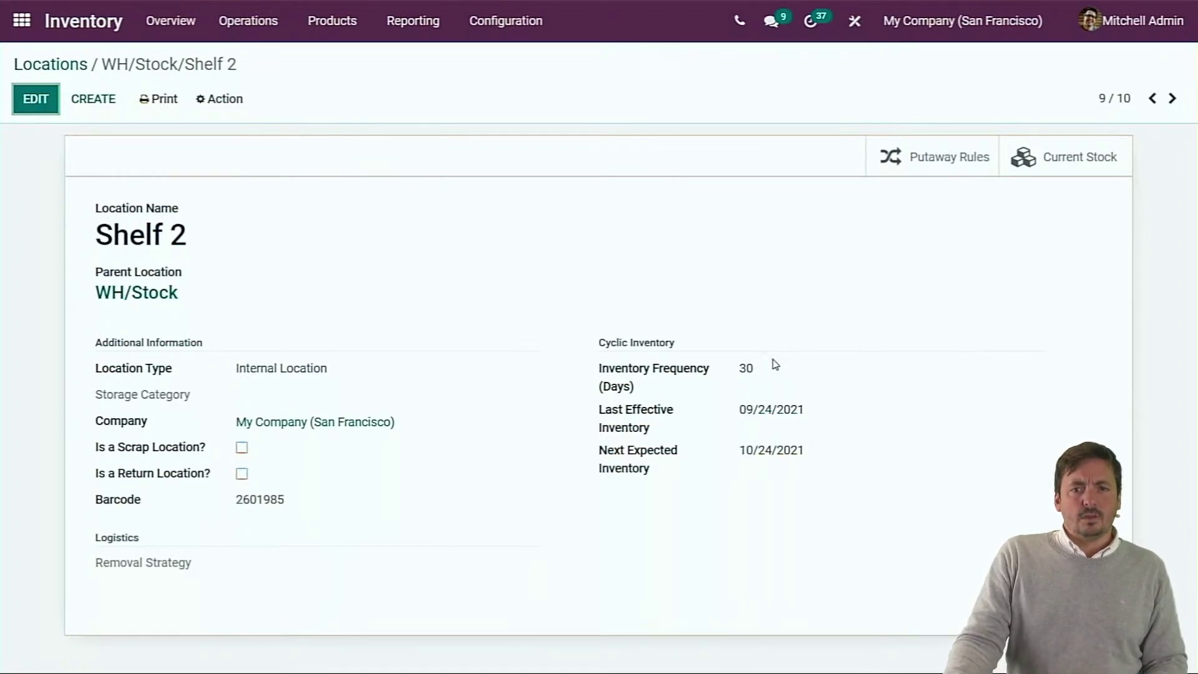
click(747, 369)
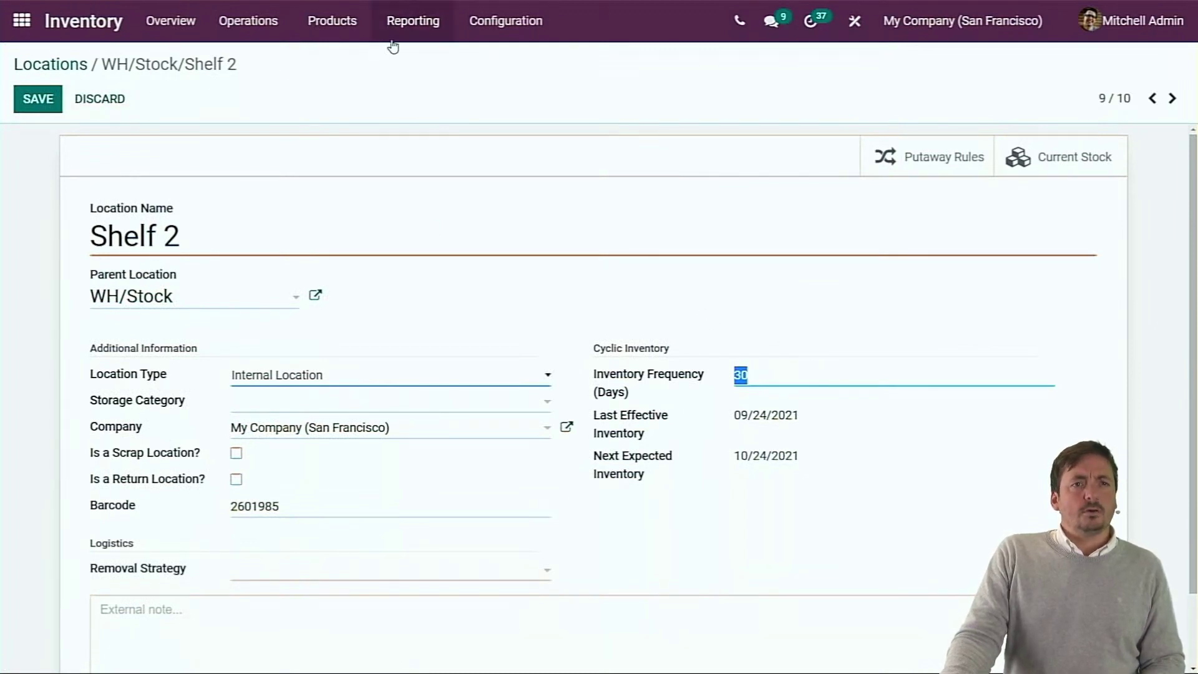
click(120, 106)
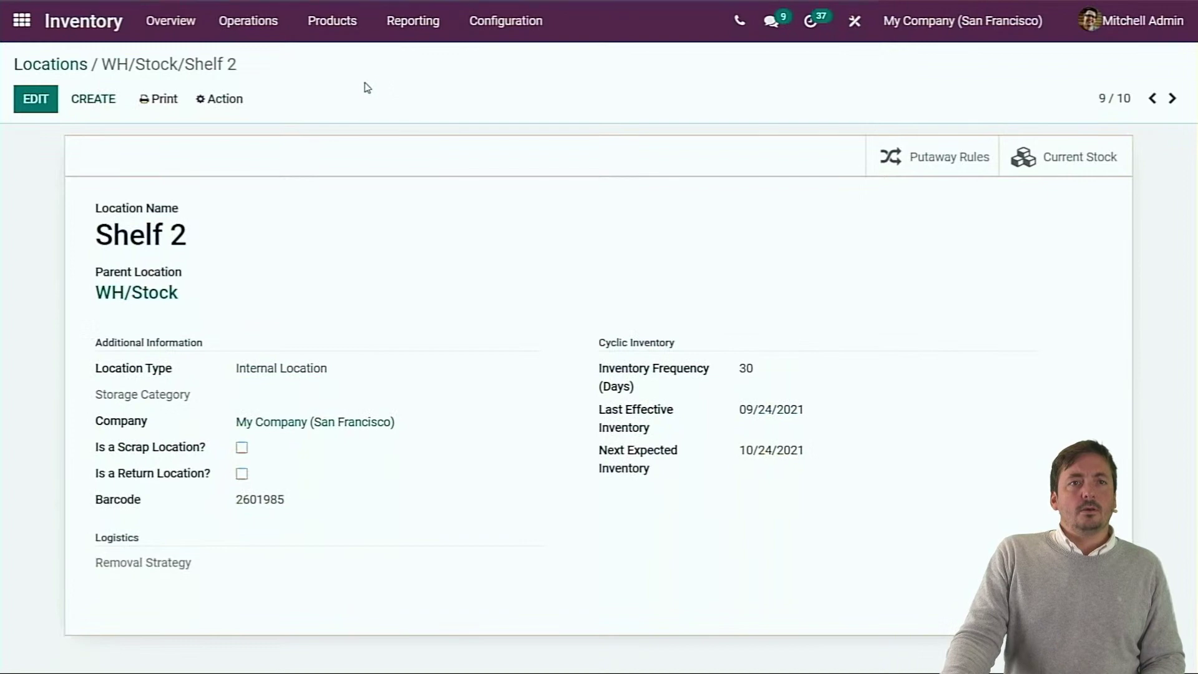
- In the inventory adjustments, set the counted quantity of the DESK0005 product to its on-hand quantity and apply the count
click(254, 32)
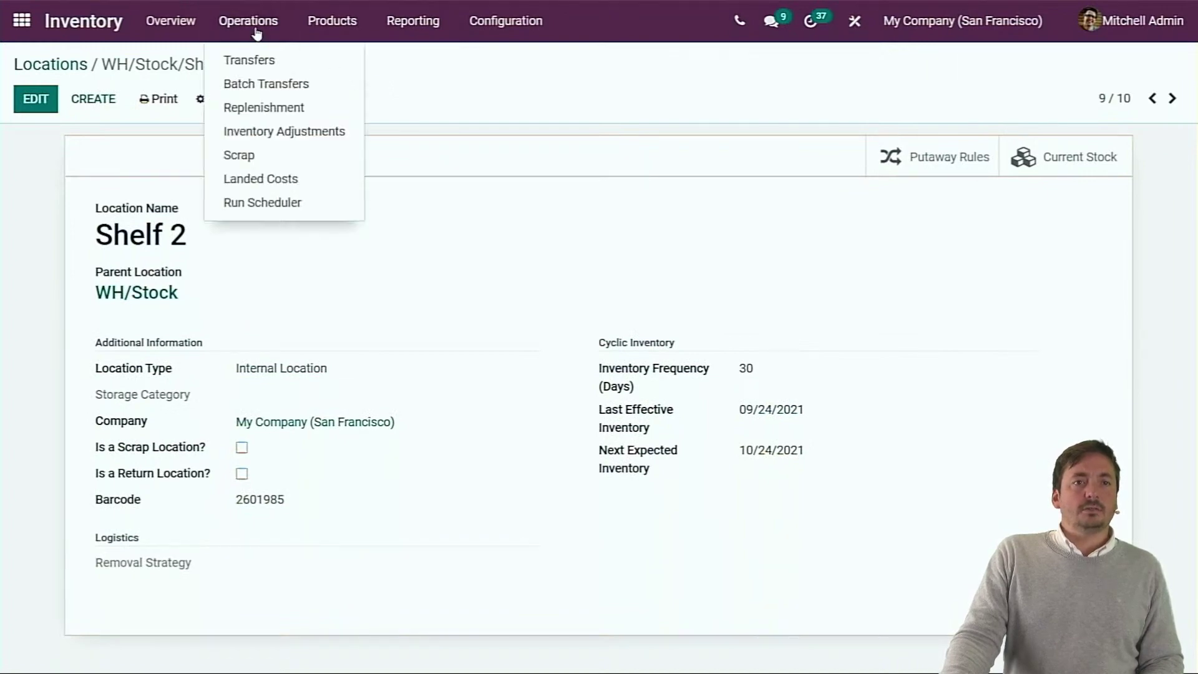
click(295, 137)
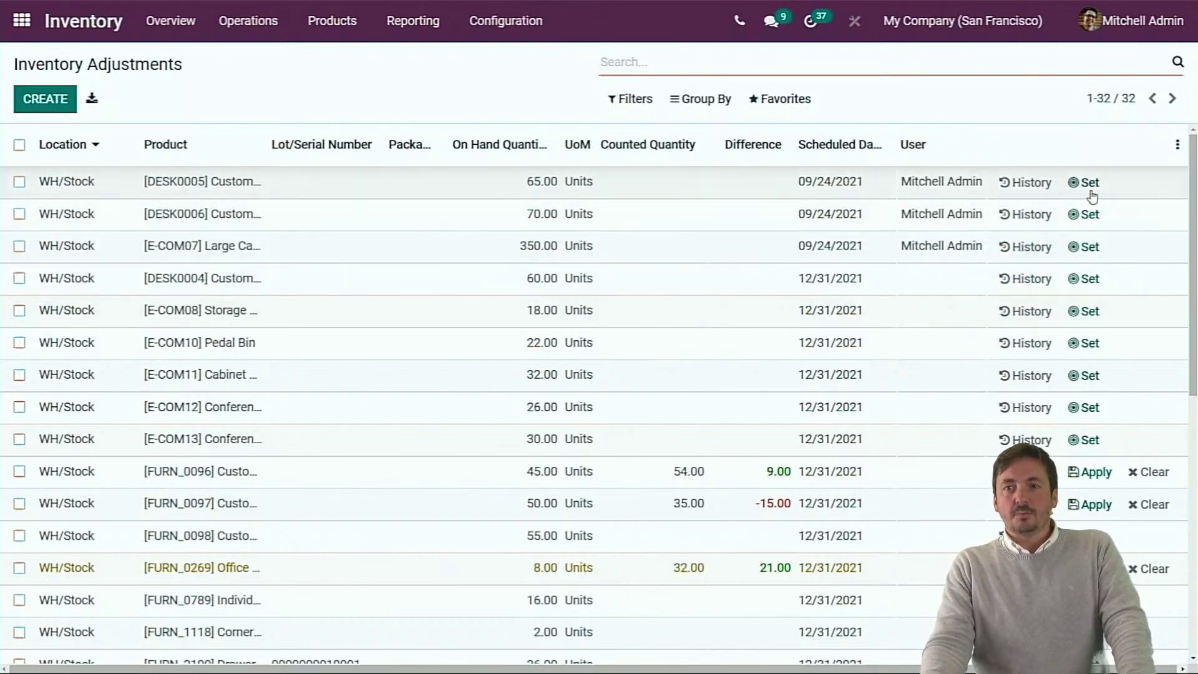
click(999, 183)
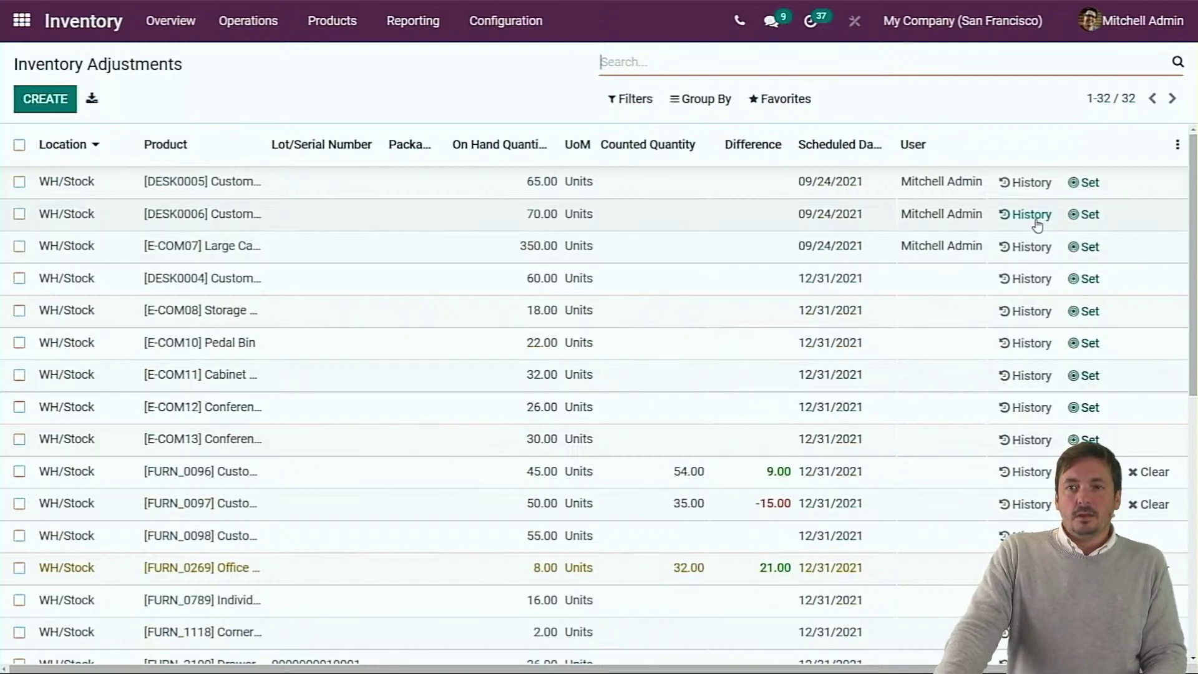
click(1089, 182)
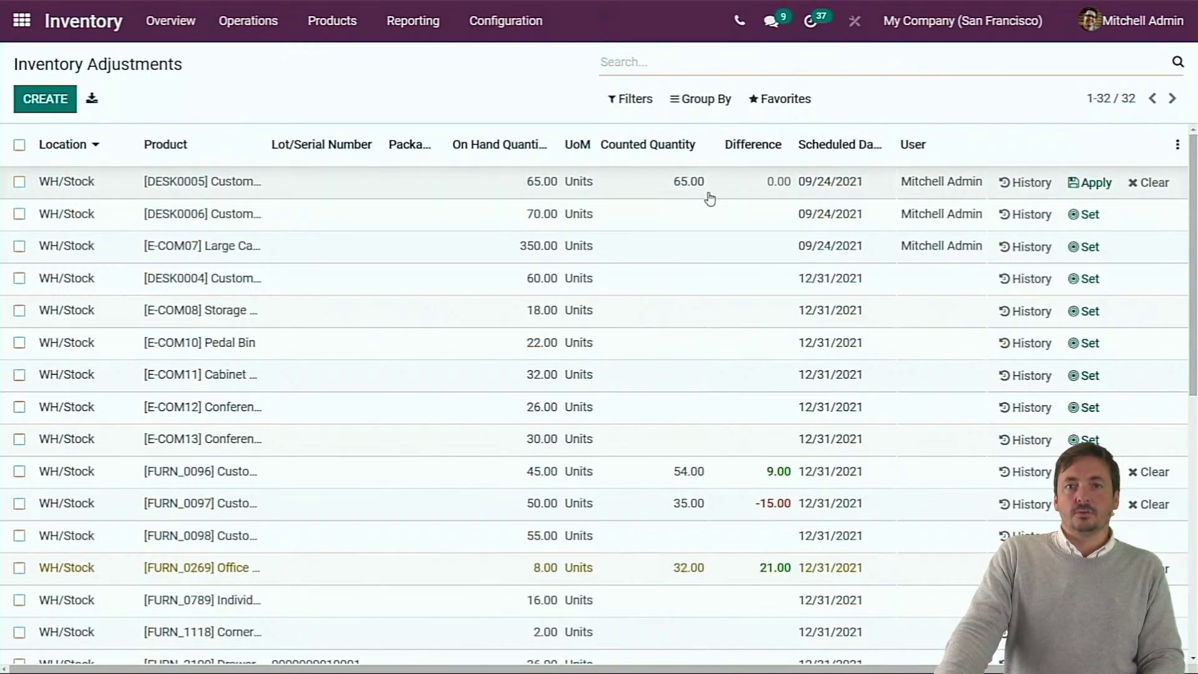
click(1093, 185)
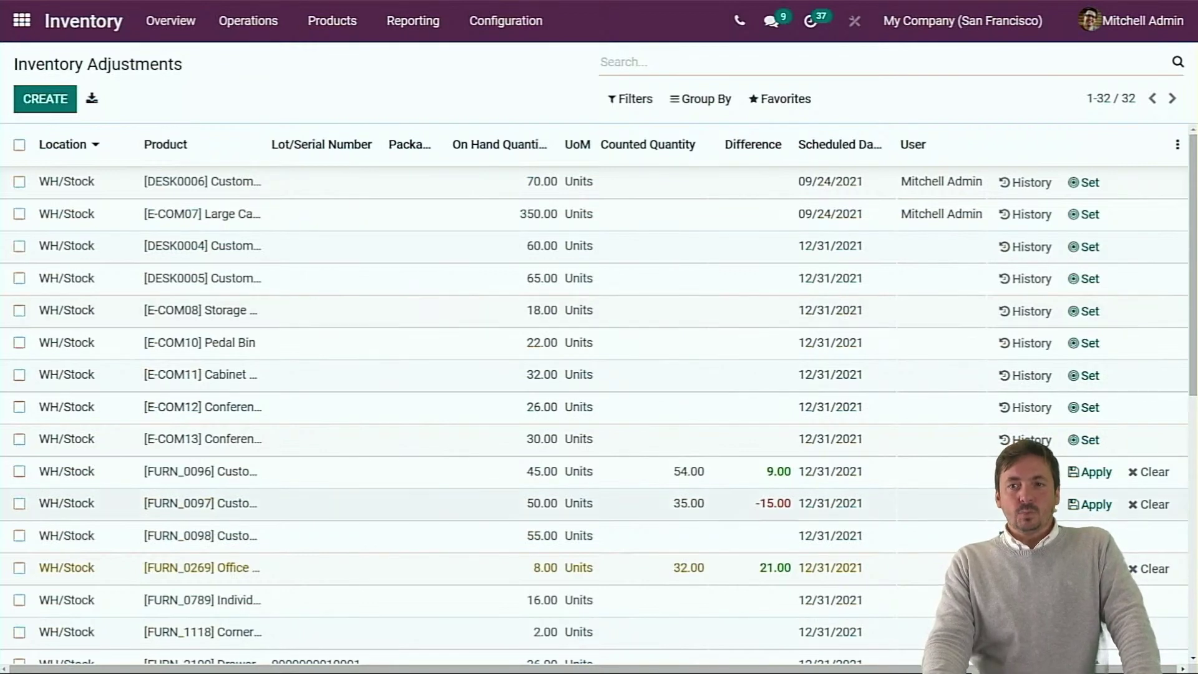
- Clear the FURN_0096 count and apply the FURN_0269 count, resolving its conflict by keeping the difference
click(1147, 472)
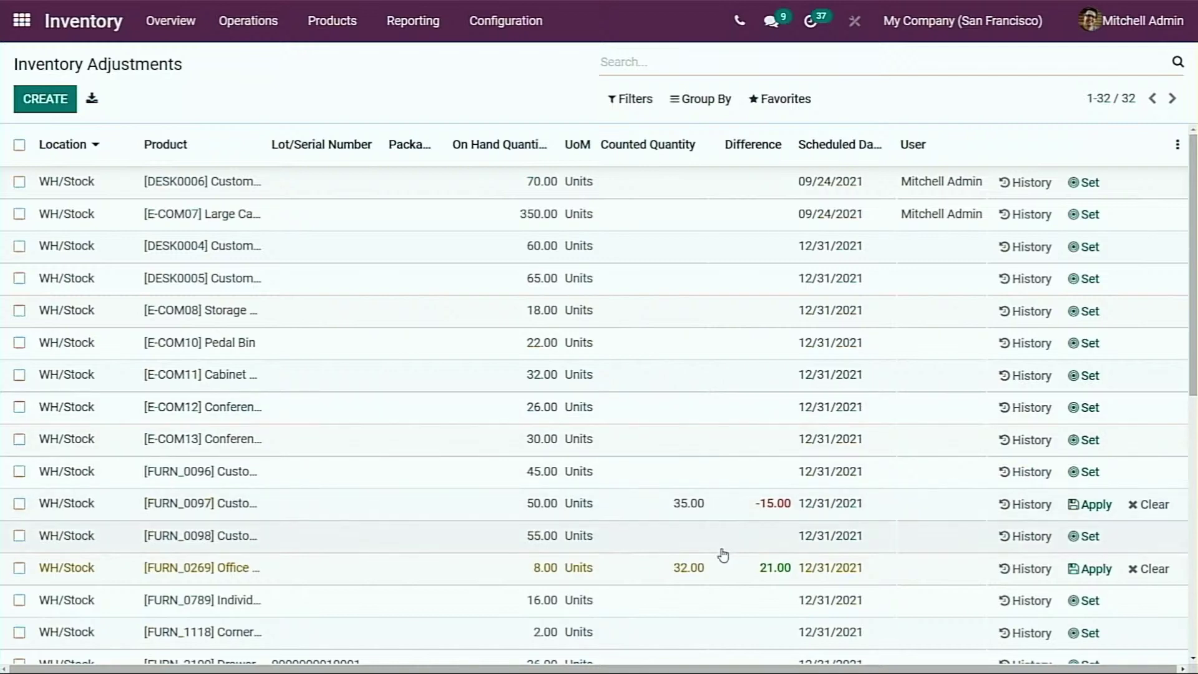
scroll(721, 552, down, 1)
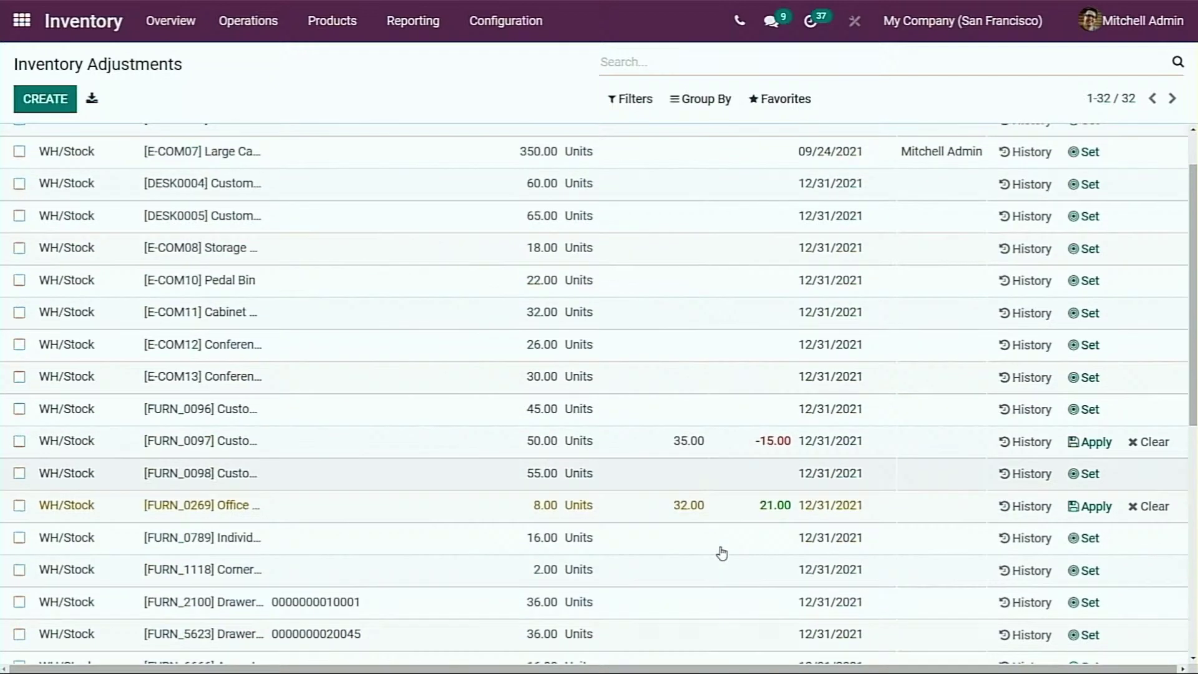
scroll(718, 558, down, 1)
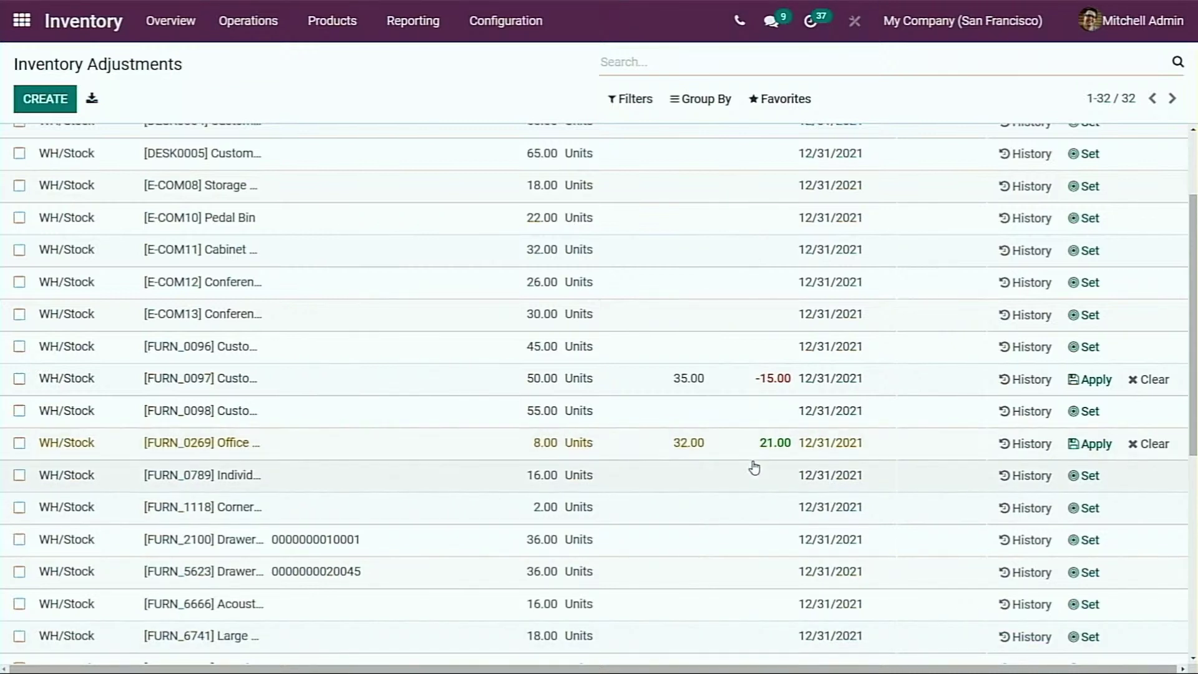
click(1095, 444)
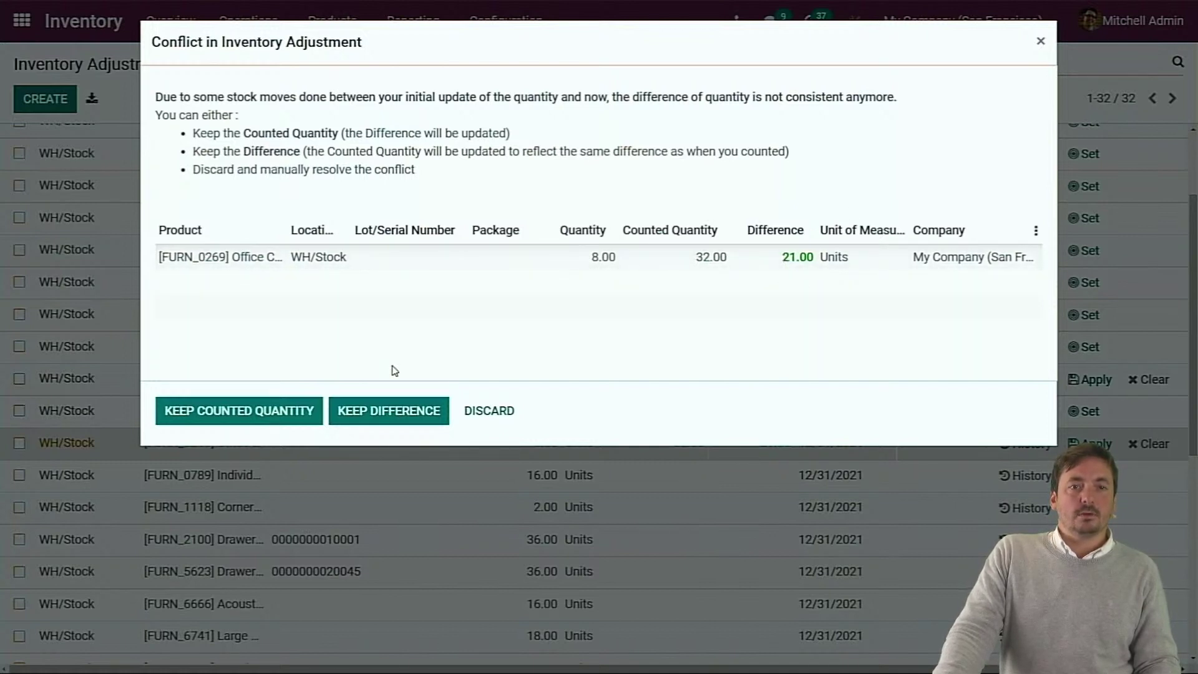
click(400, 412)
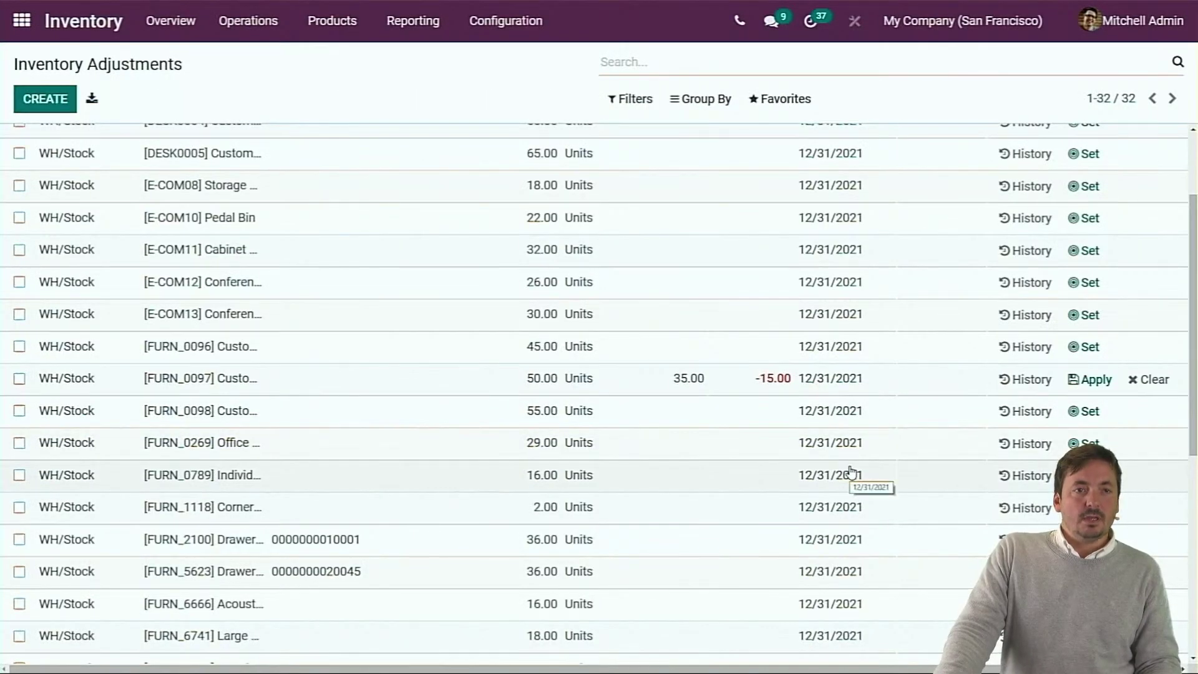
- Request a count for all listed stock lines with inventory date 09/24/2021, assigned to the admin user
scroll(383, 350, up, 3)
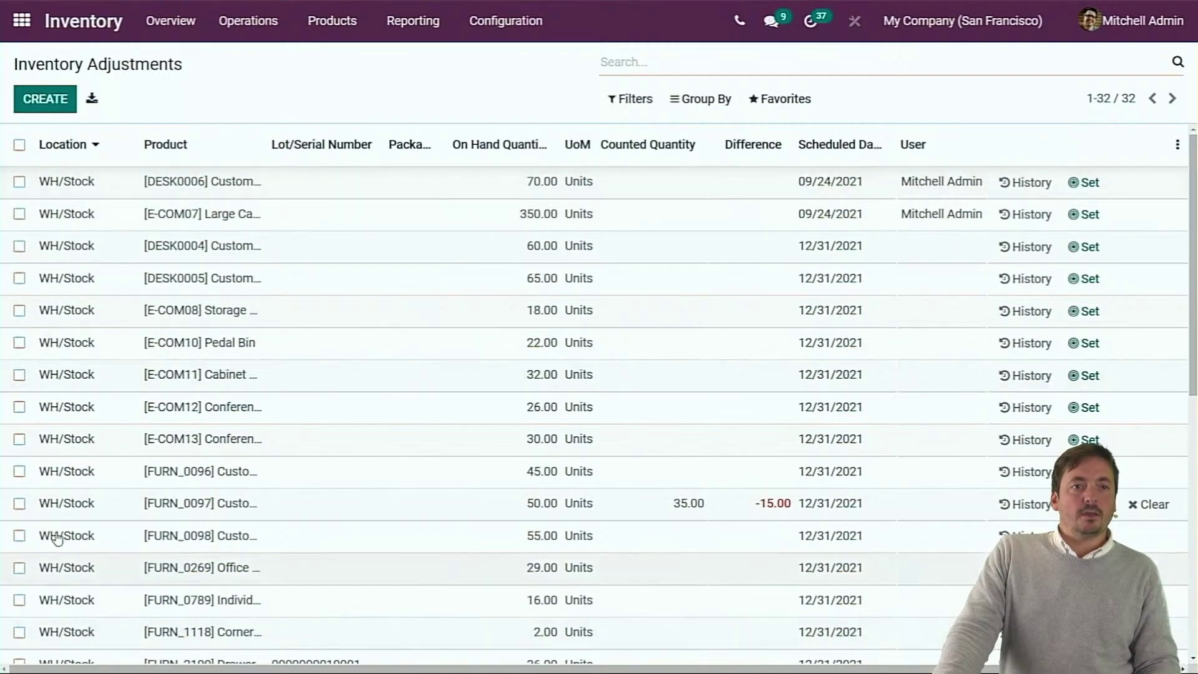
click(19, 147)
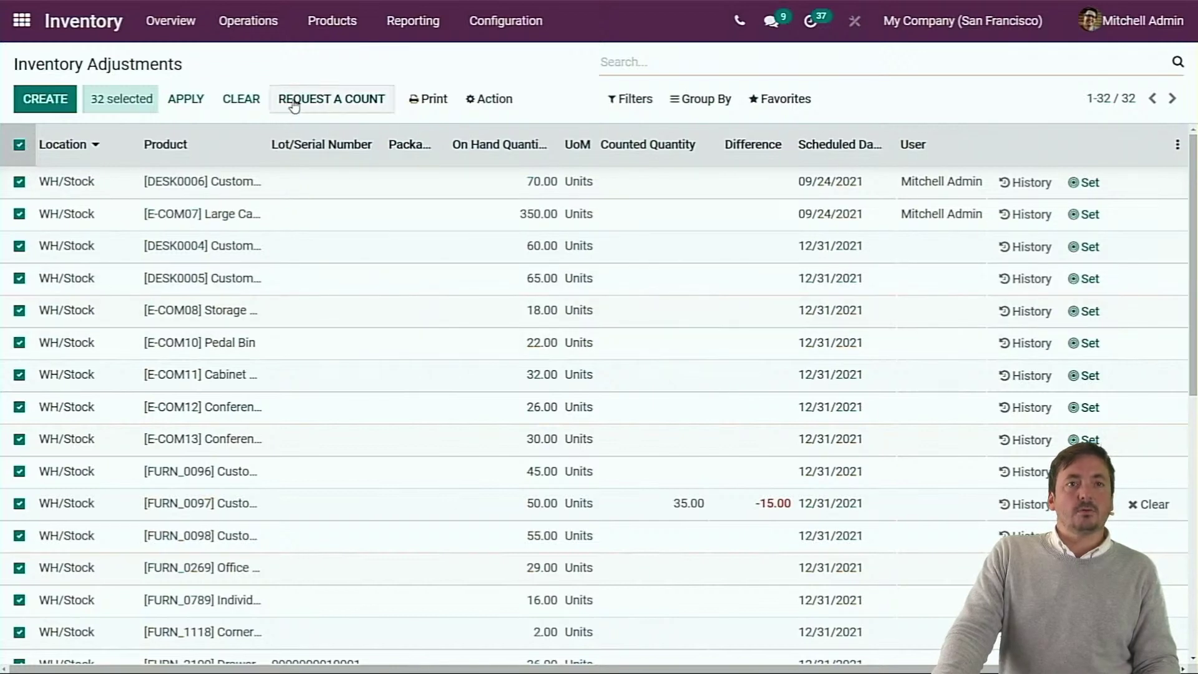
click(316, 99)
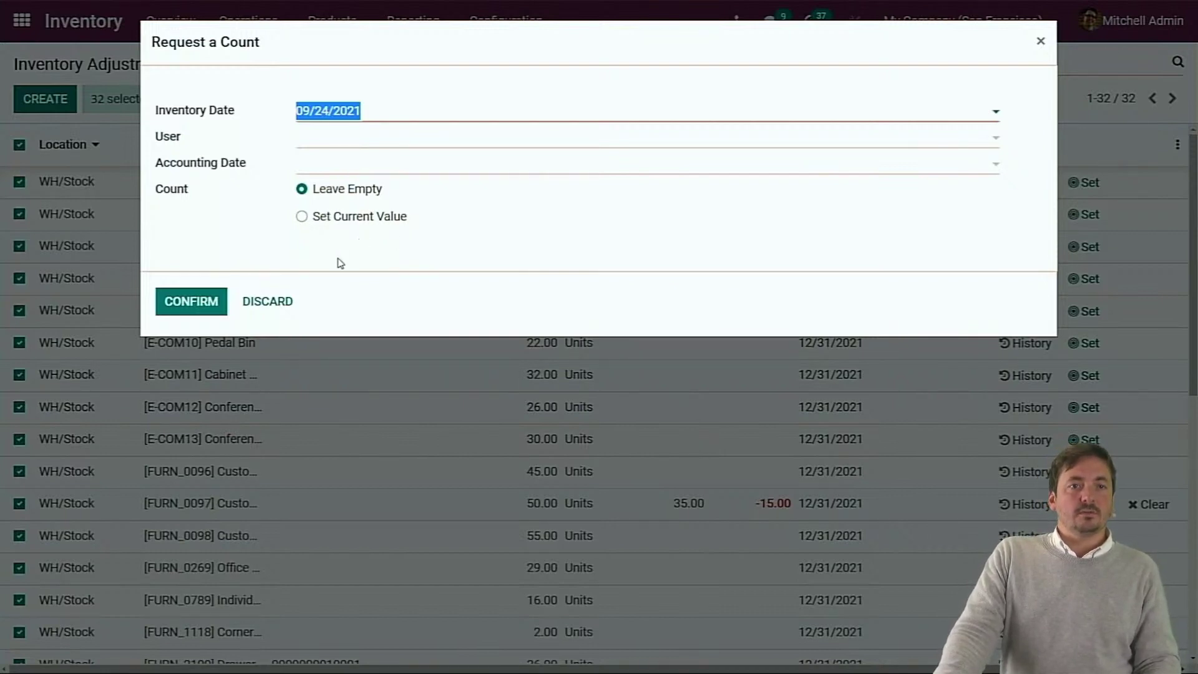
click(377, 145)
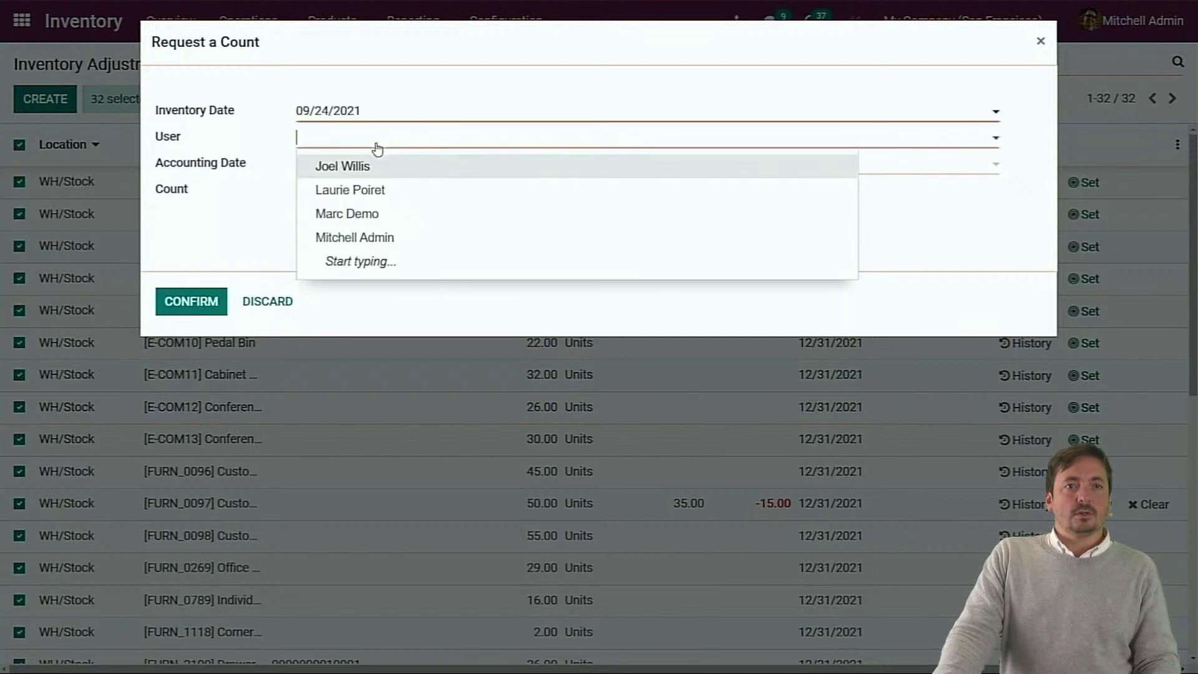
click(347, 239)
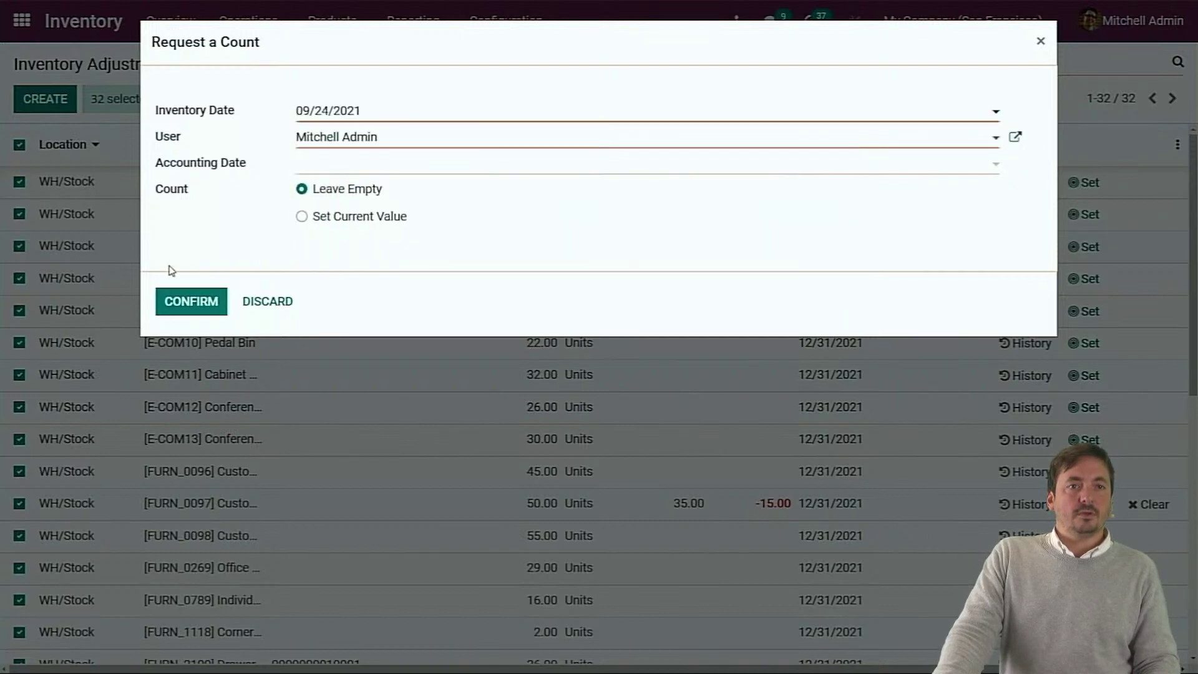
click(186, 300)
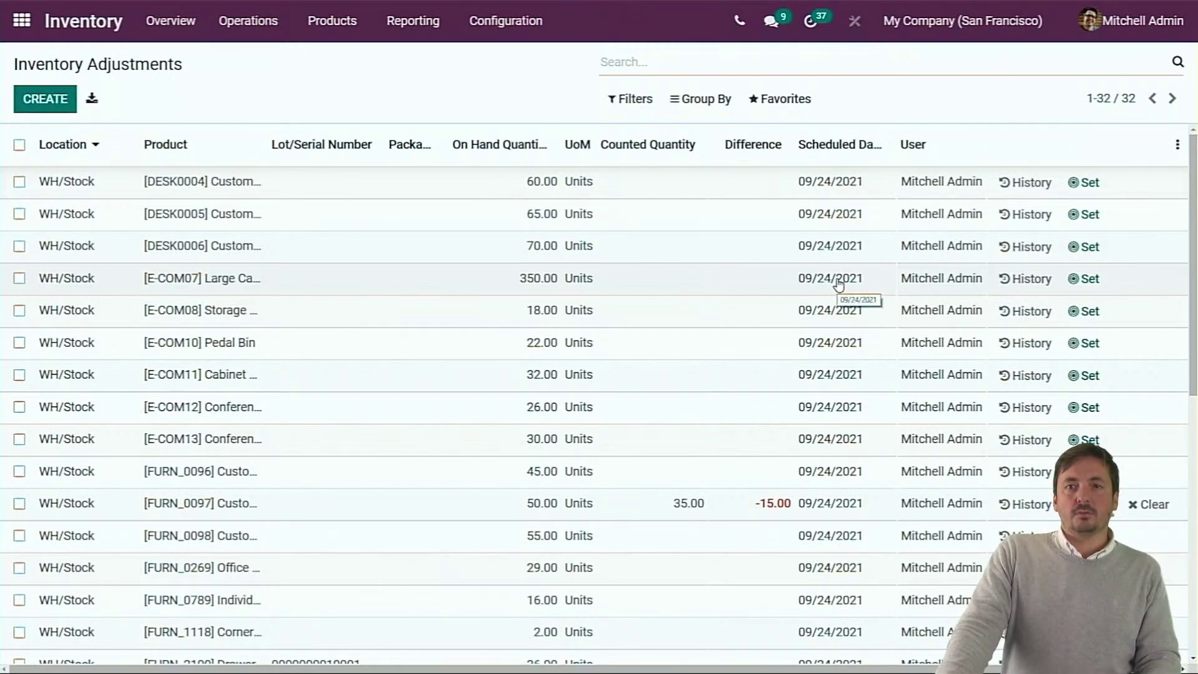
- Examine the filters available for inventory adjustments, including the Incoming Date periods, and the fields offered for searching
click(643, 111)
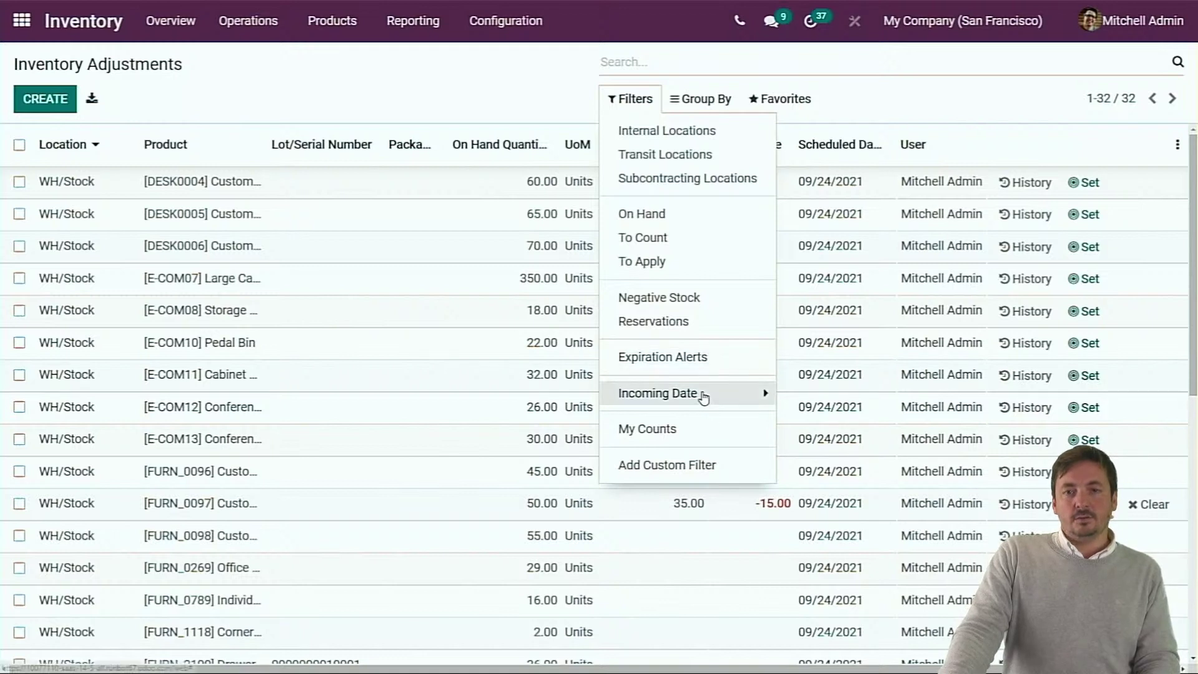
click(703, 396)
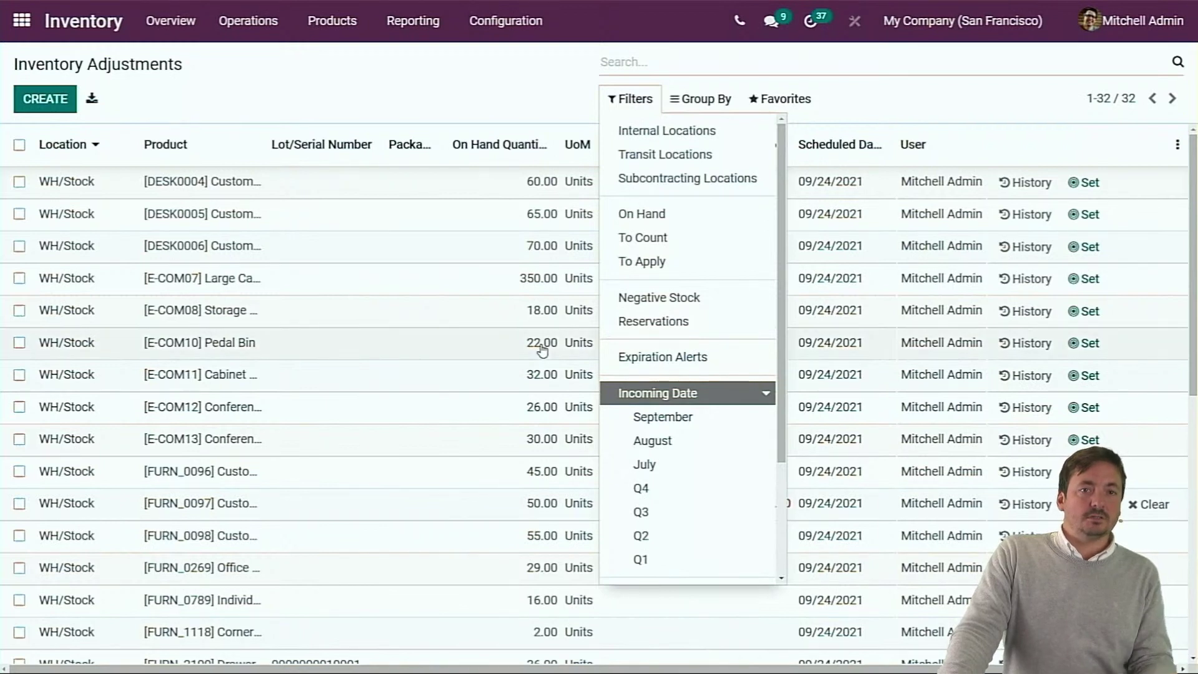
click(764, 396)
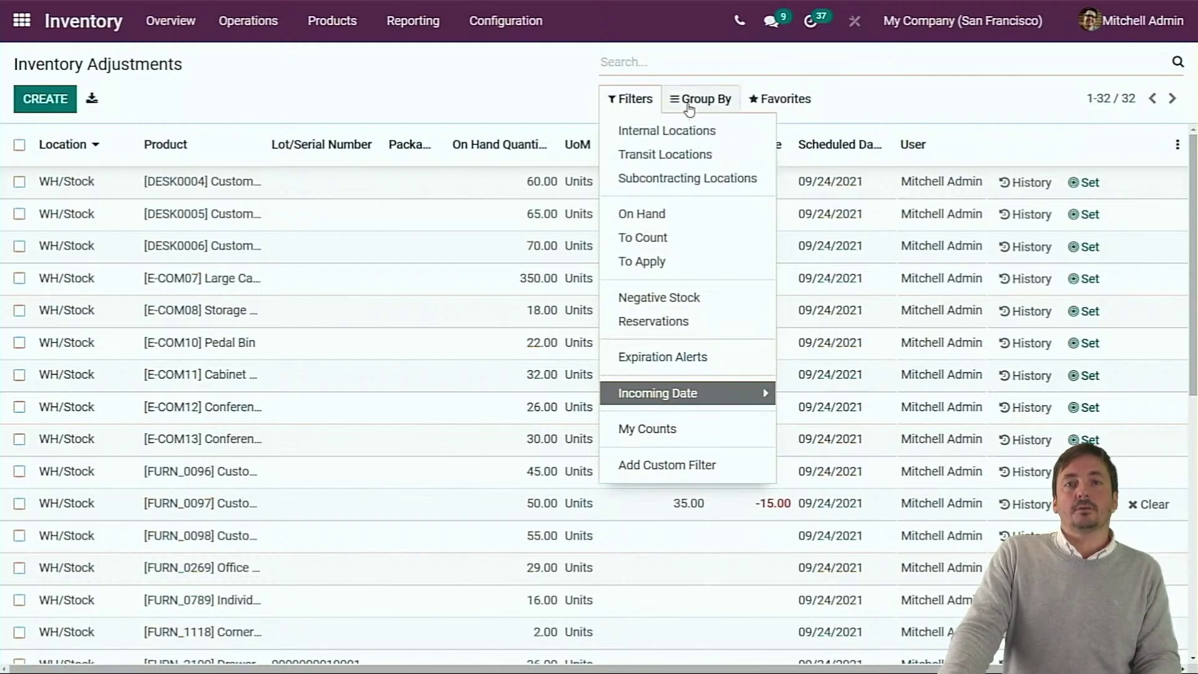
click(641, 61)
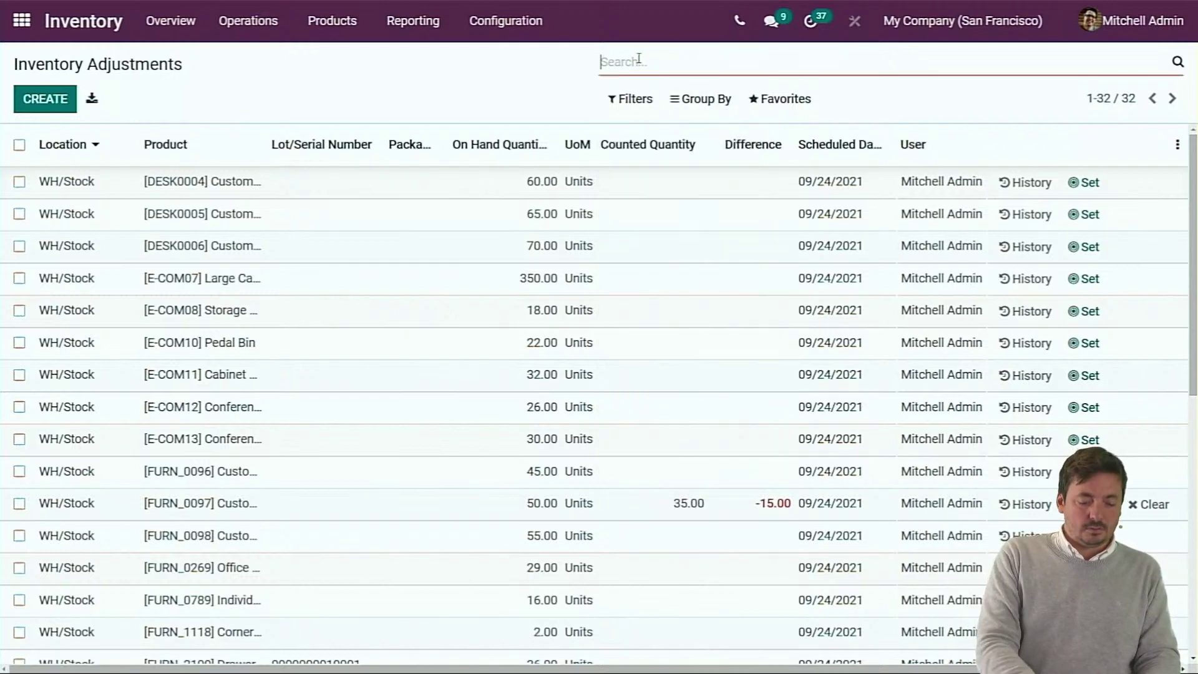
text(d)
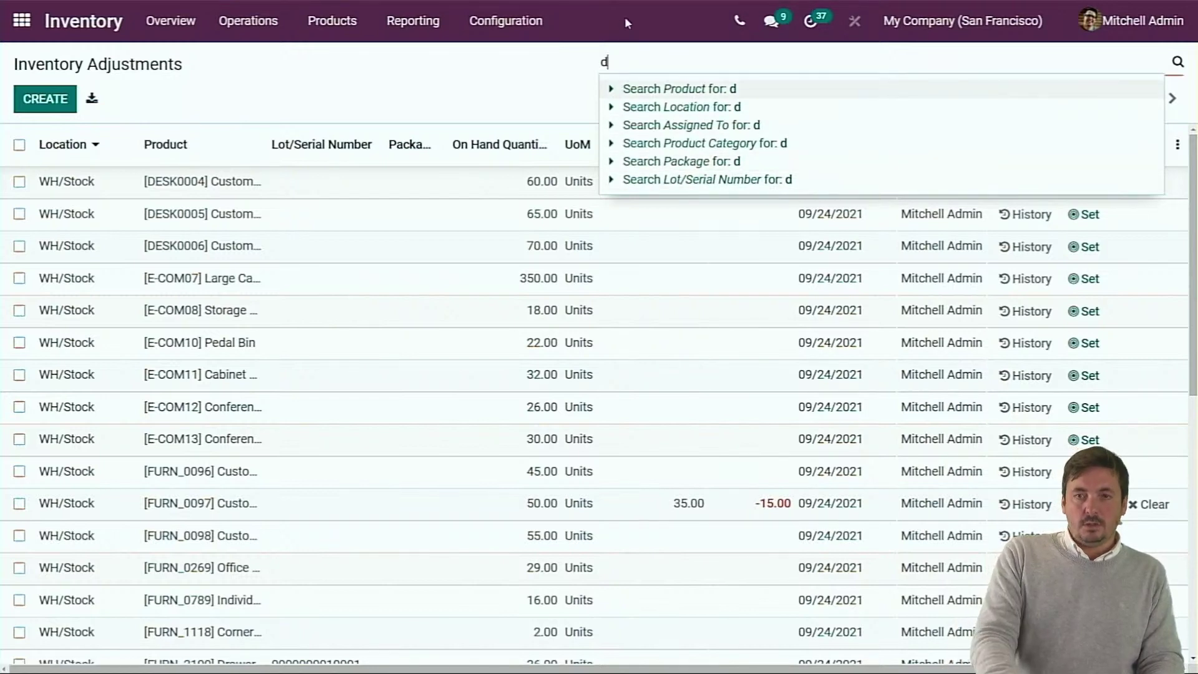
key(BackSpace)
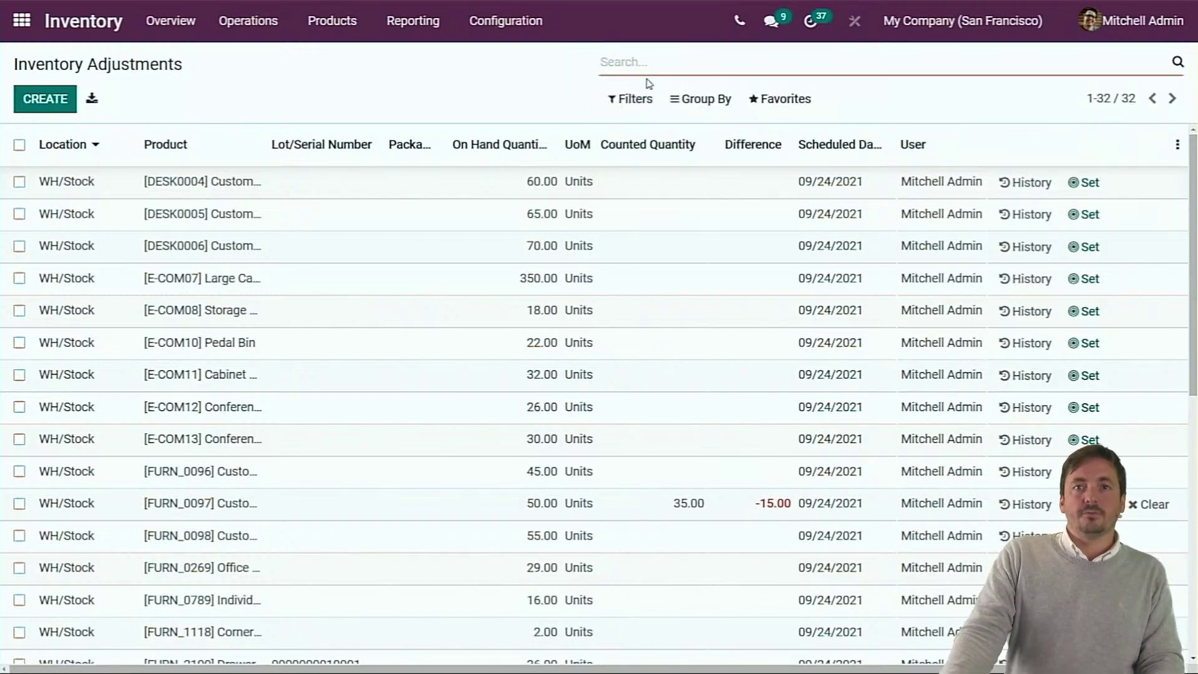
- Group the inventory adjustments by location, and remove that grouping again
click(713, 108)
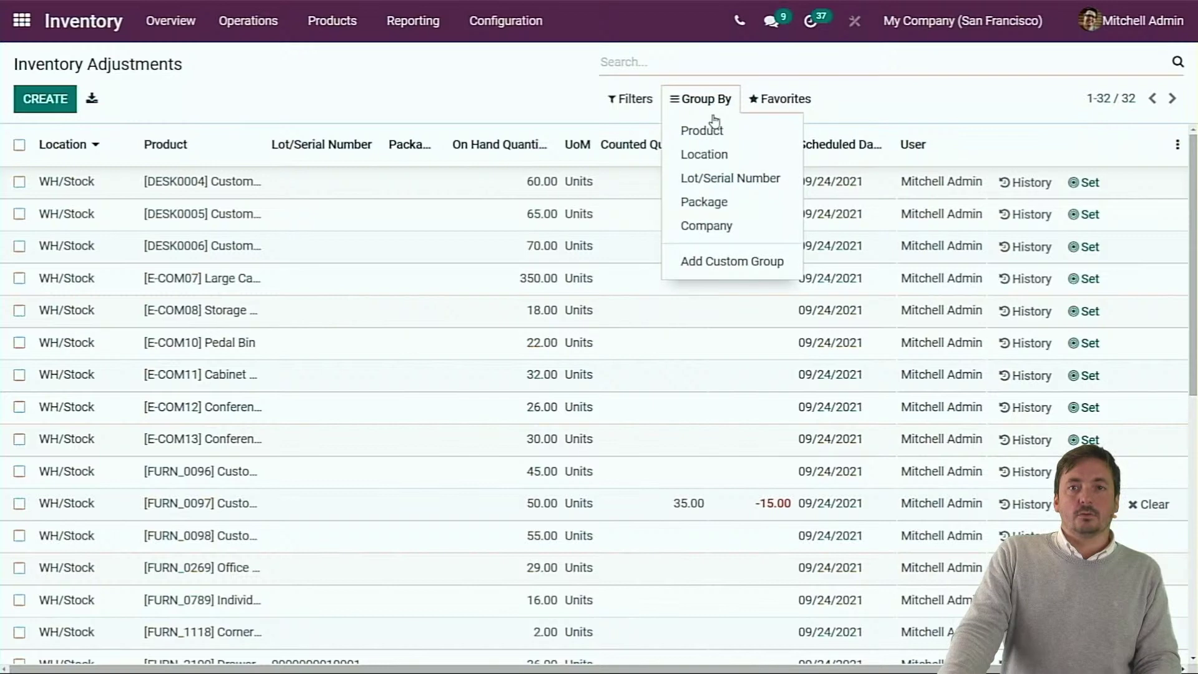
click(704, 154)
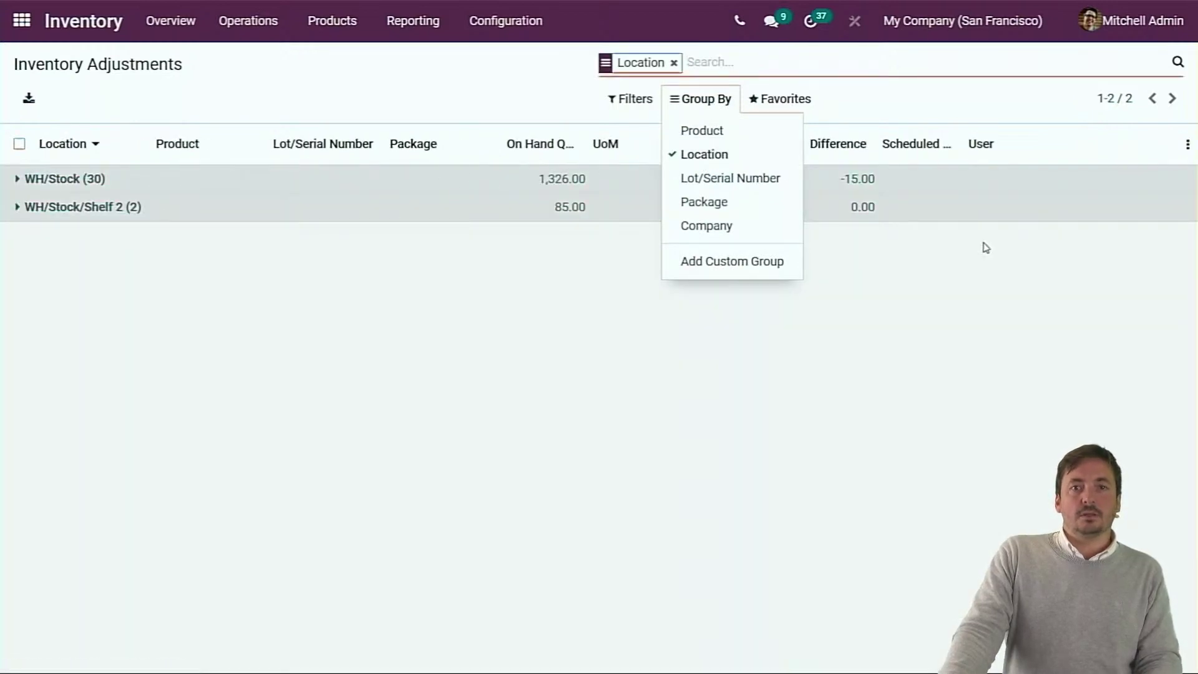
click(690, 154)
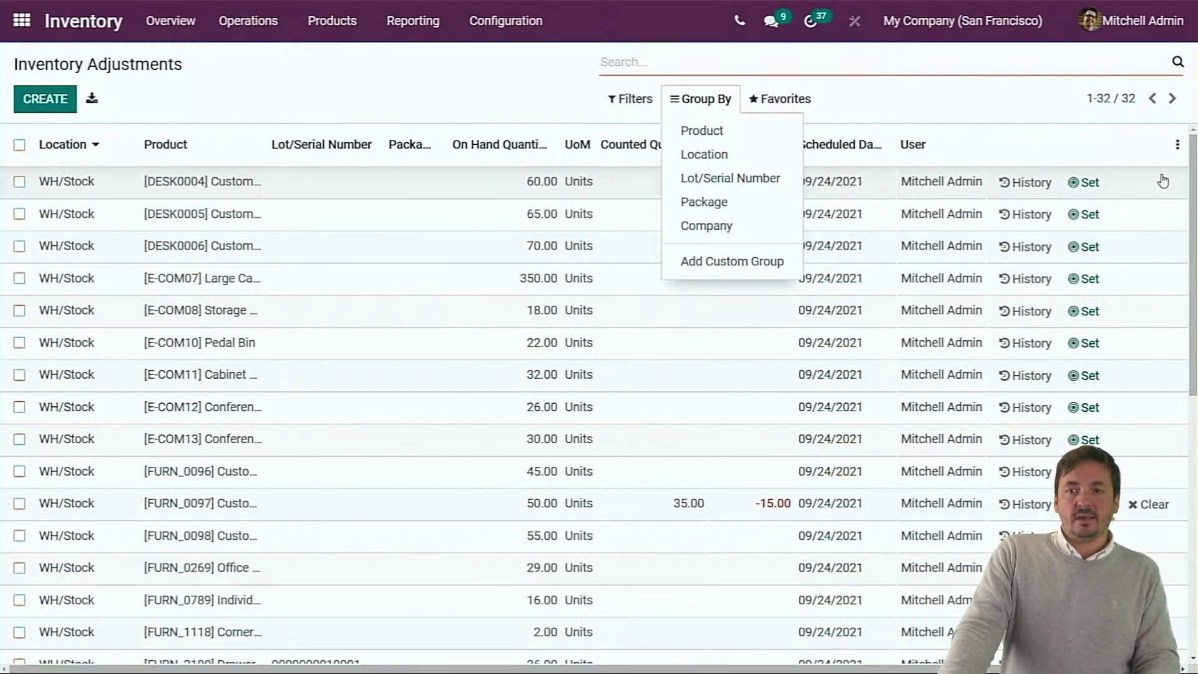
click(504, 110)
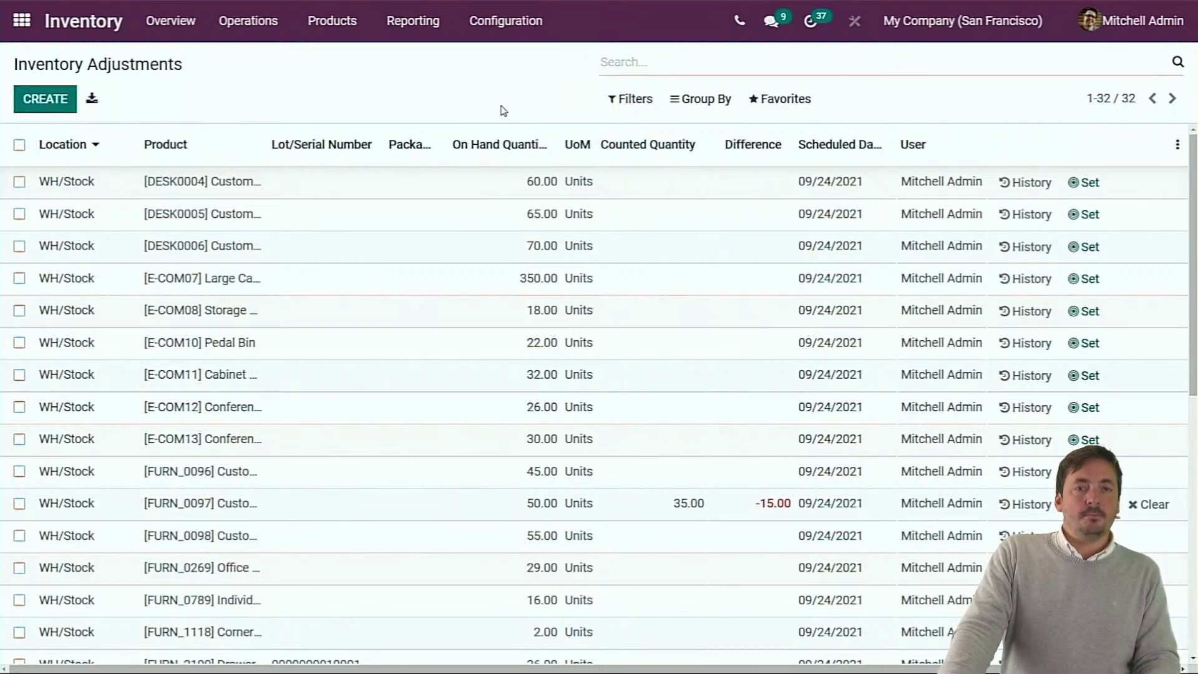
- Switch to the Barcode app and open its inventory adjustment for WH/Stock
click(28, 20)
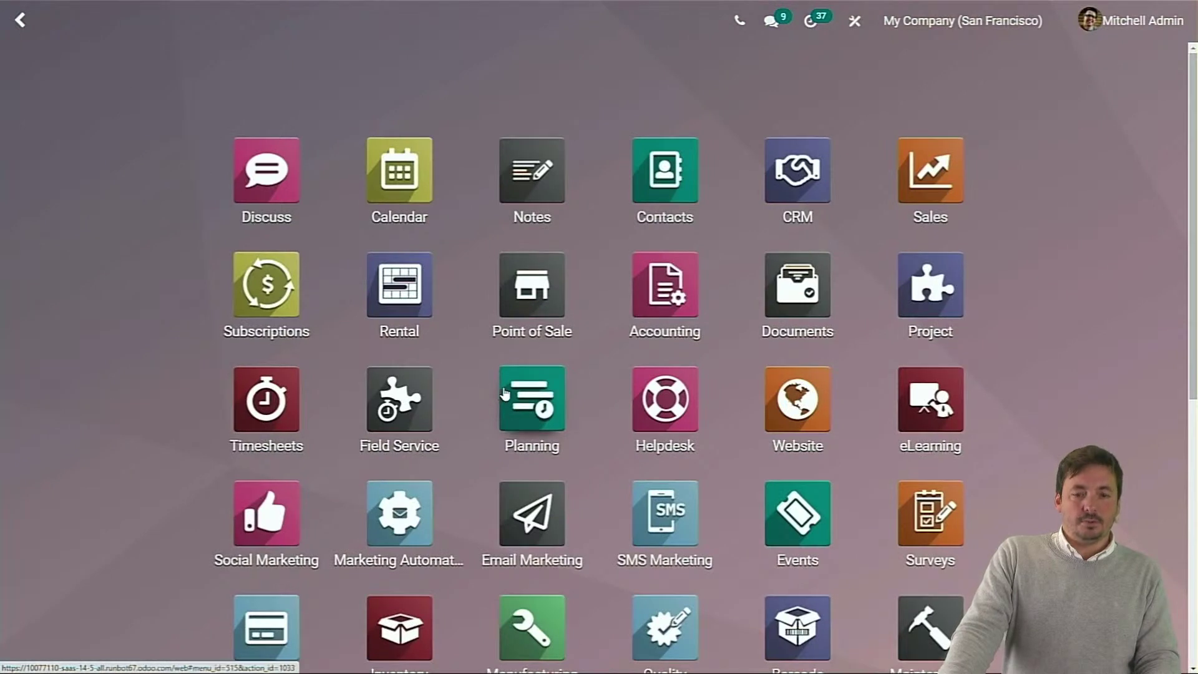
click(796, 647)
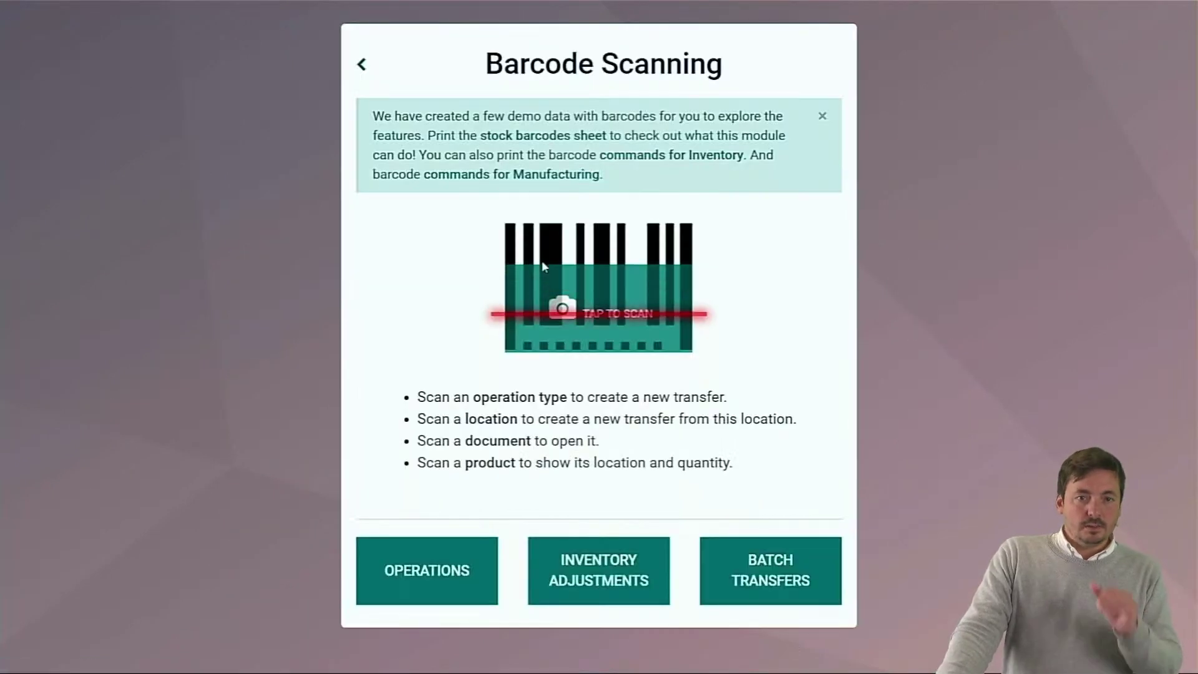
click(616, 572)
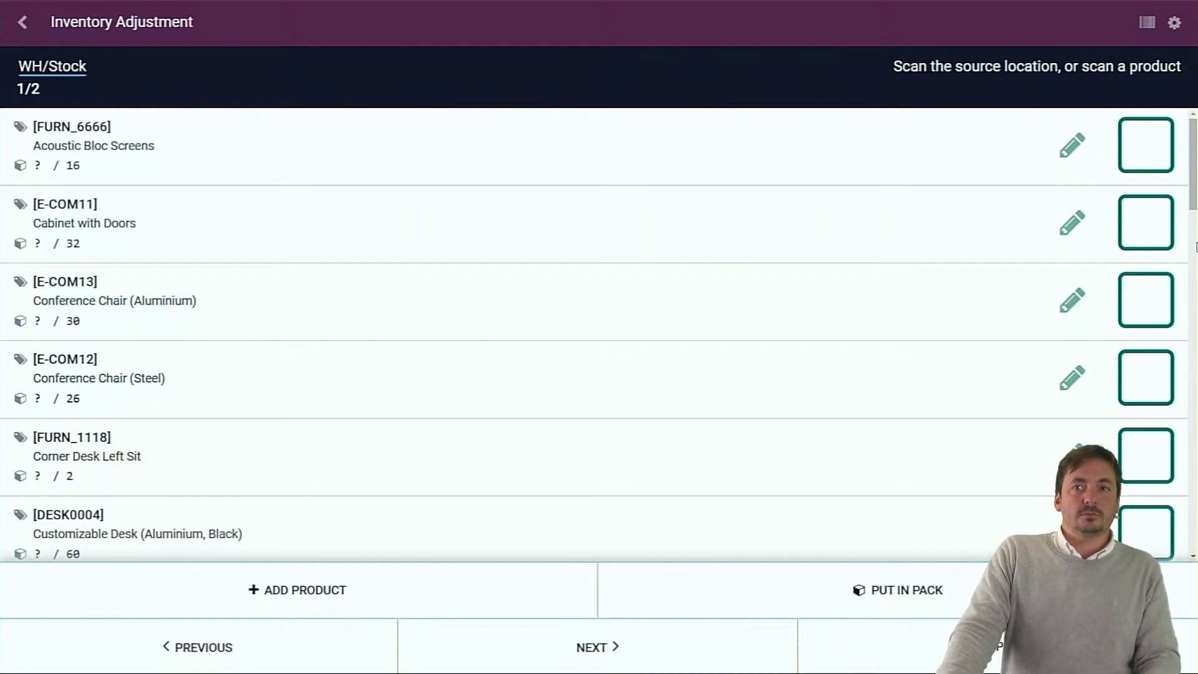
- Mark Acoustic Bloc Screens as counted at its expected 16 units, clear that count and mark it again
click(1135, 156)
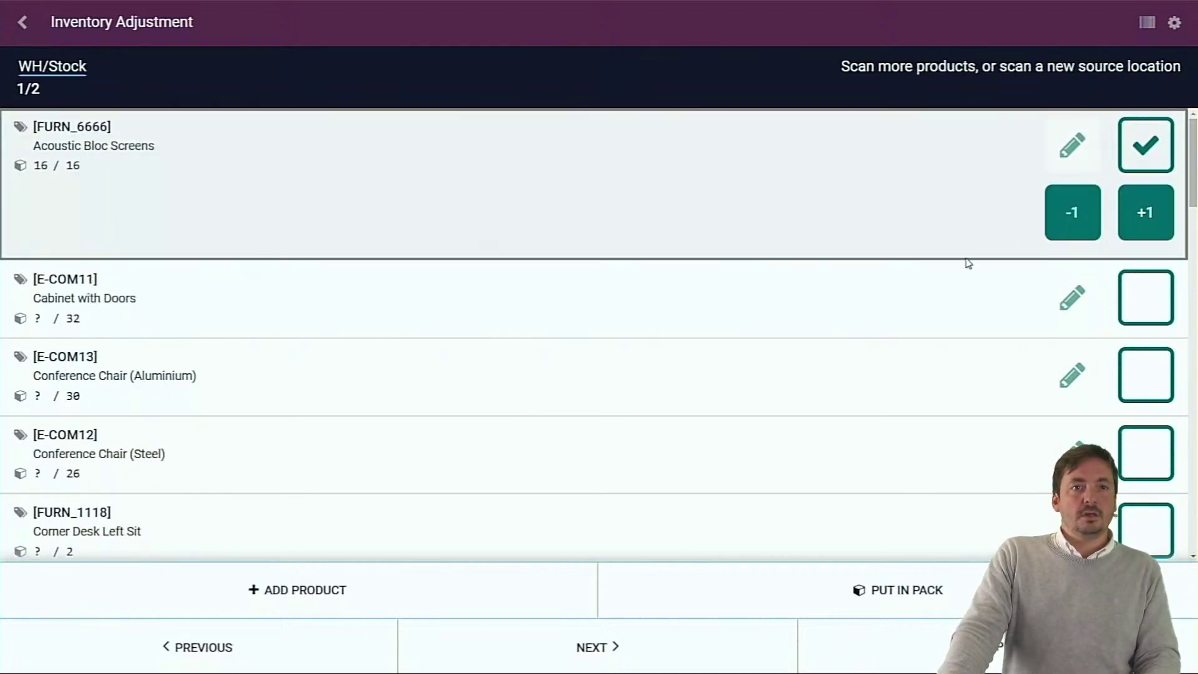
click(1145, 156)
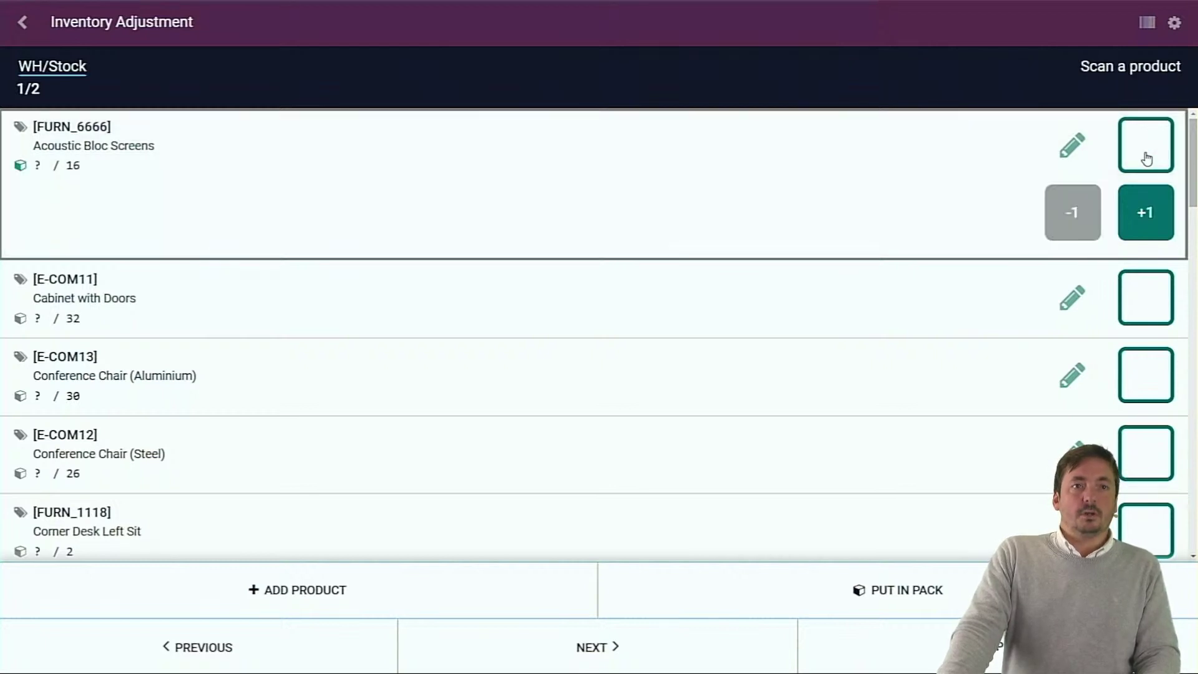
click(1145, 157)
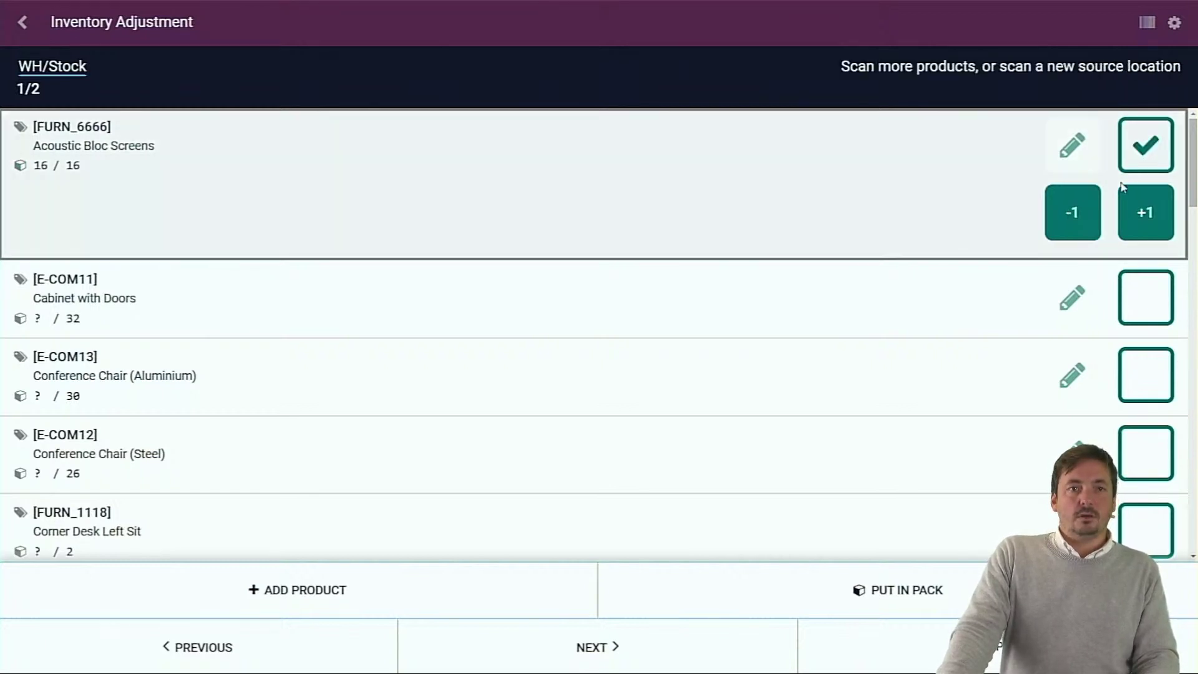
- Try raising and lowering the Acoustic Bloc Screens count, leave it at 15, and view its quantity detail form
click(1145, 212)
click(1070, 212)
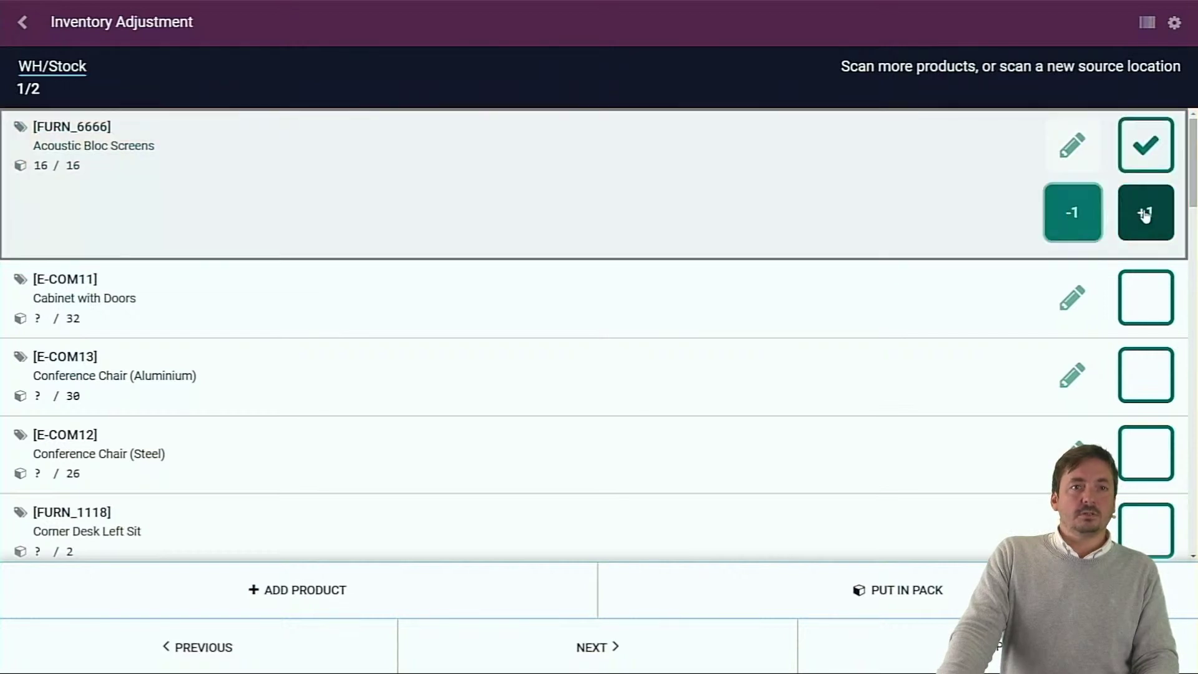
click(1145, 214)
click(1080, 216)
click(1081, 215)
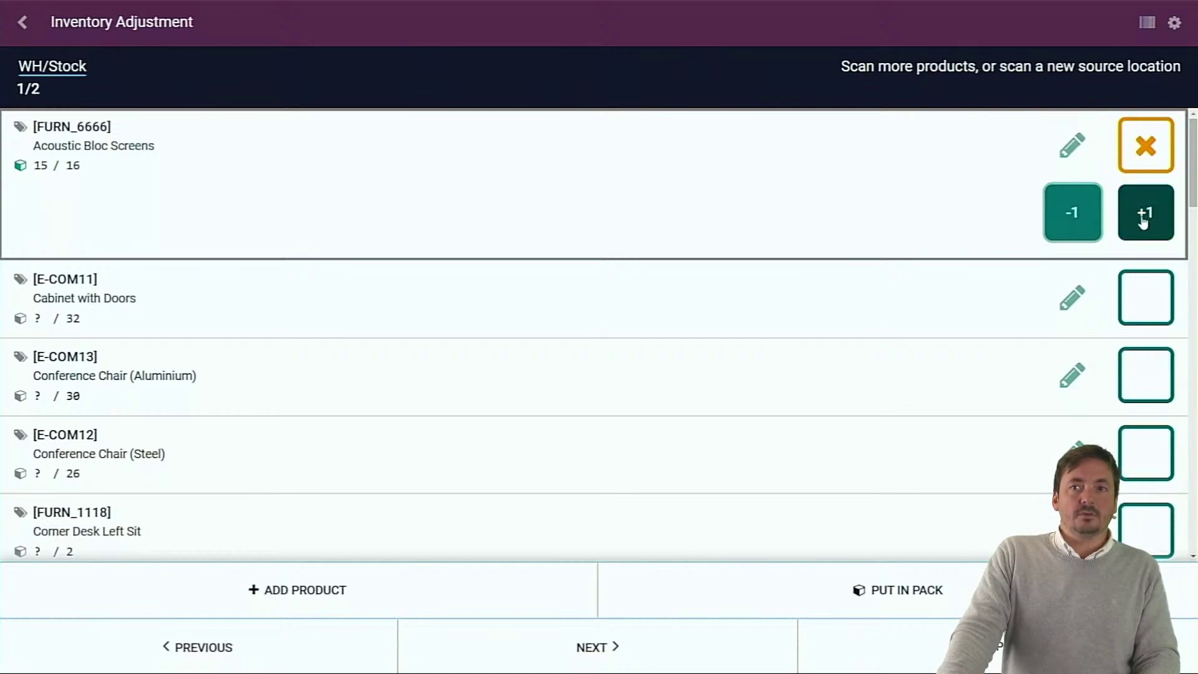
click(1070, 142)
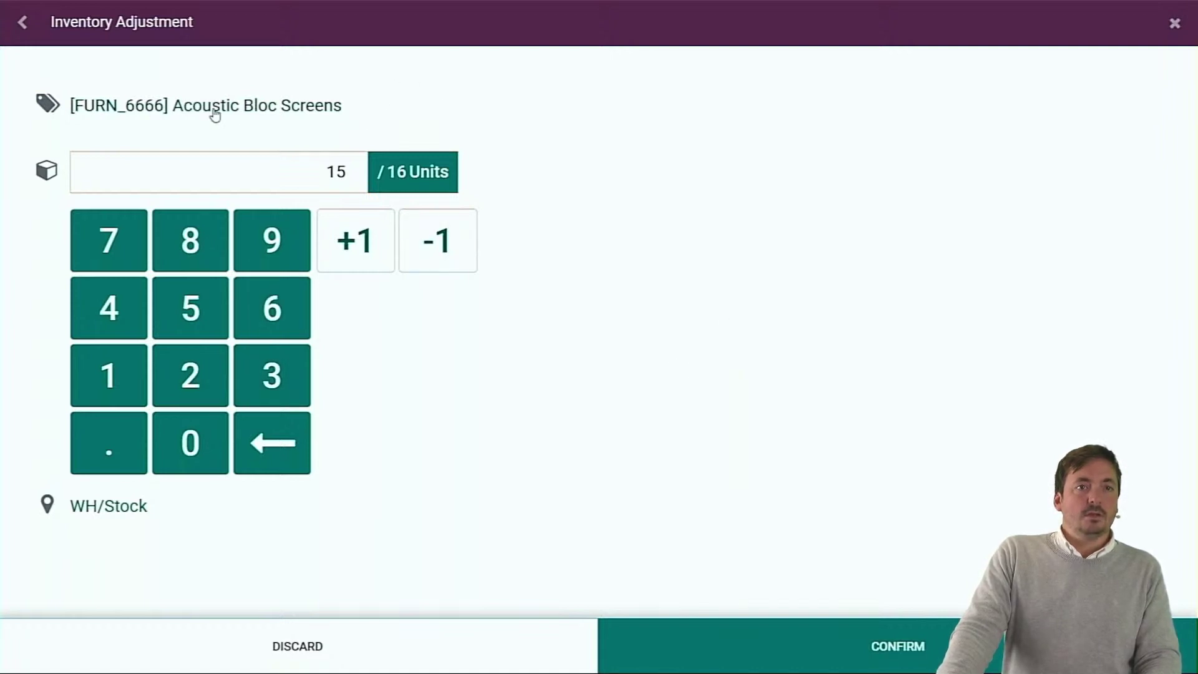
click(19, 25)
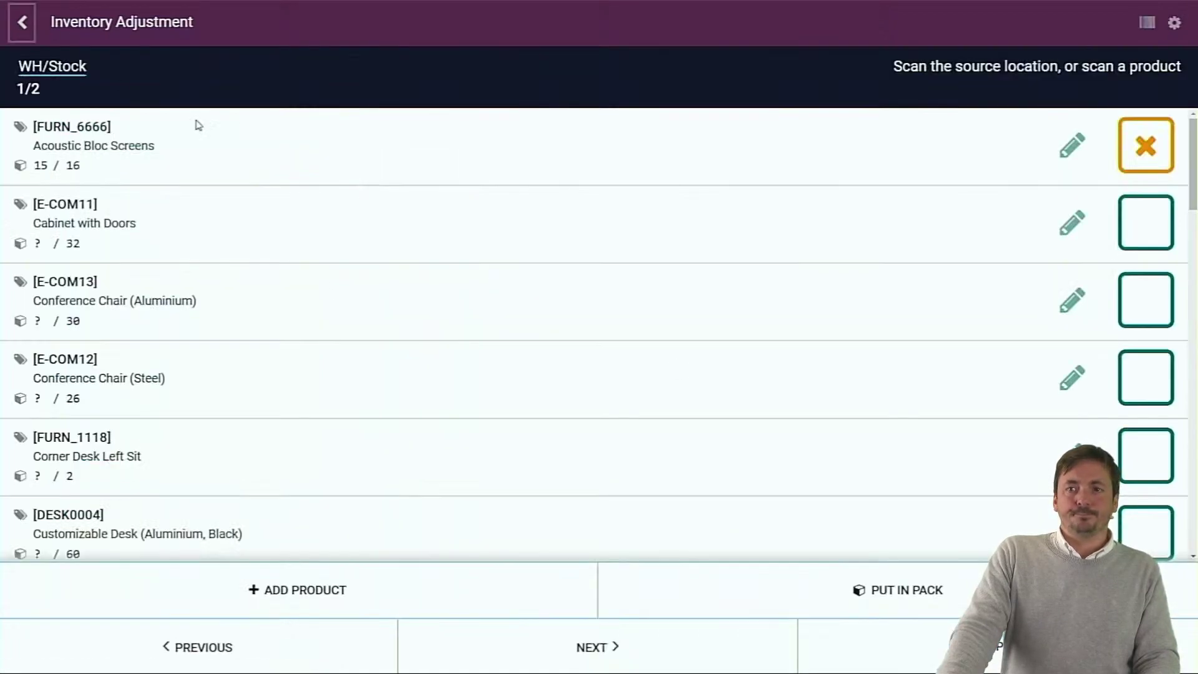
- Expand the Drawer product line to examine its individual lots, and collapse it again
scroll(711, 316, down, 10)
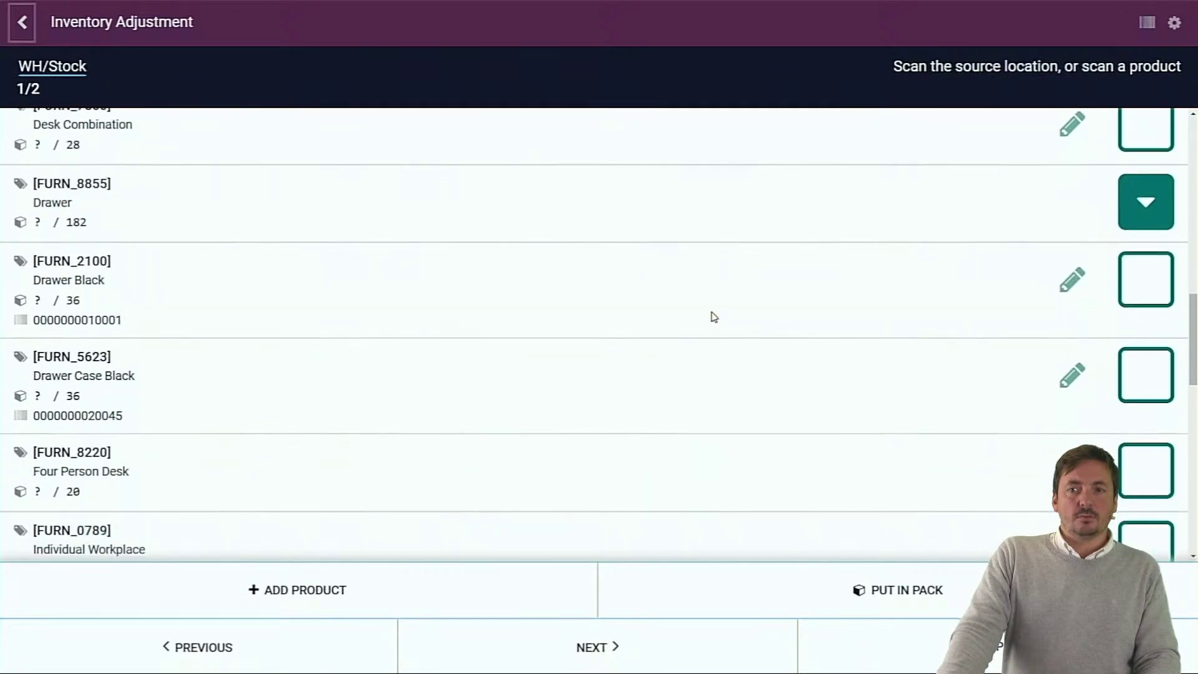
click(1141, 201)
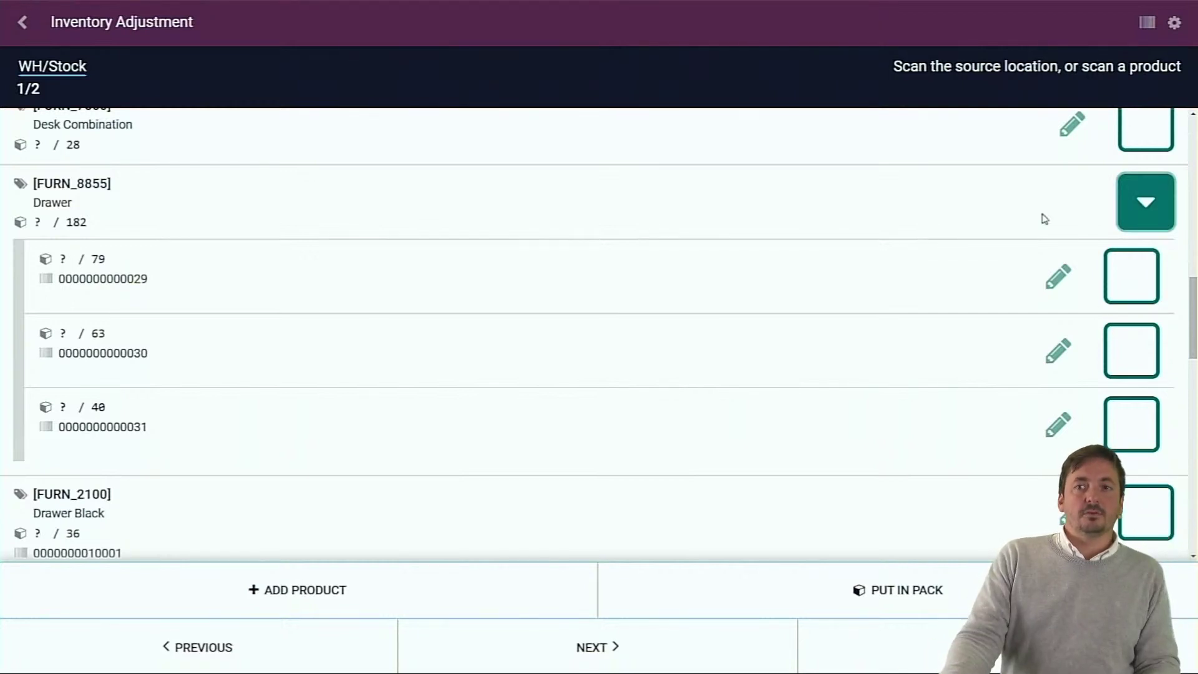
click(1136, 225)
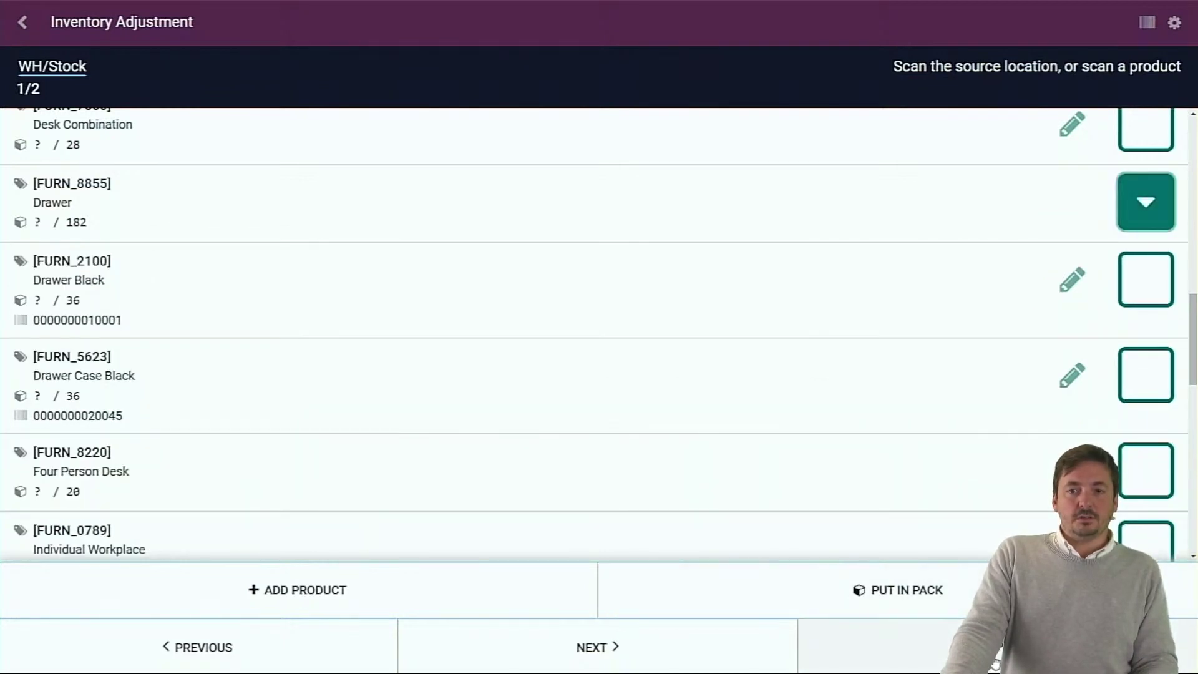
click(996, 664)
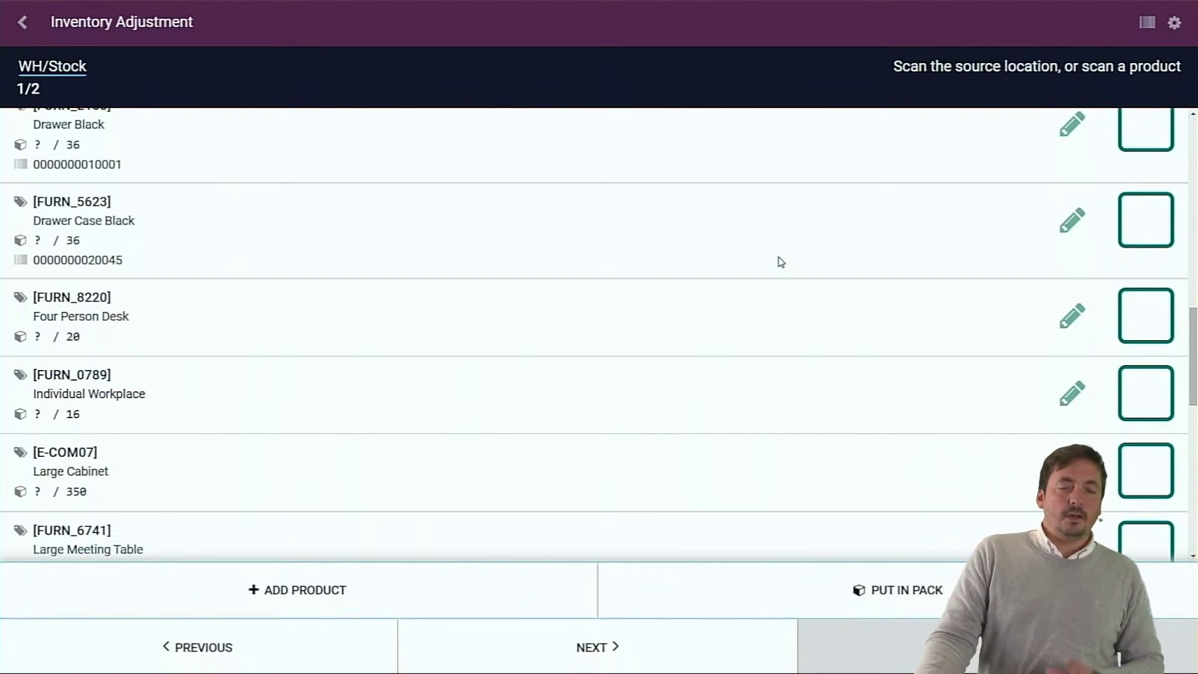
- Leave the Barcode app and open the inventory adjustments list in the Inventory app
click(24, 18)
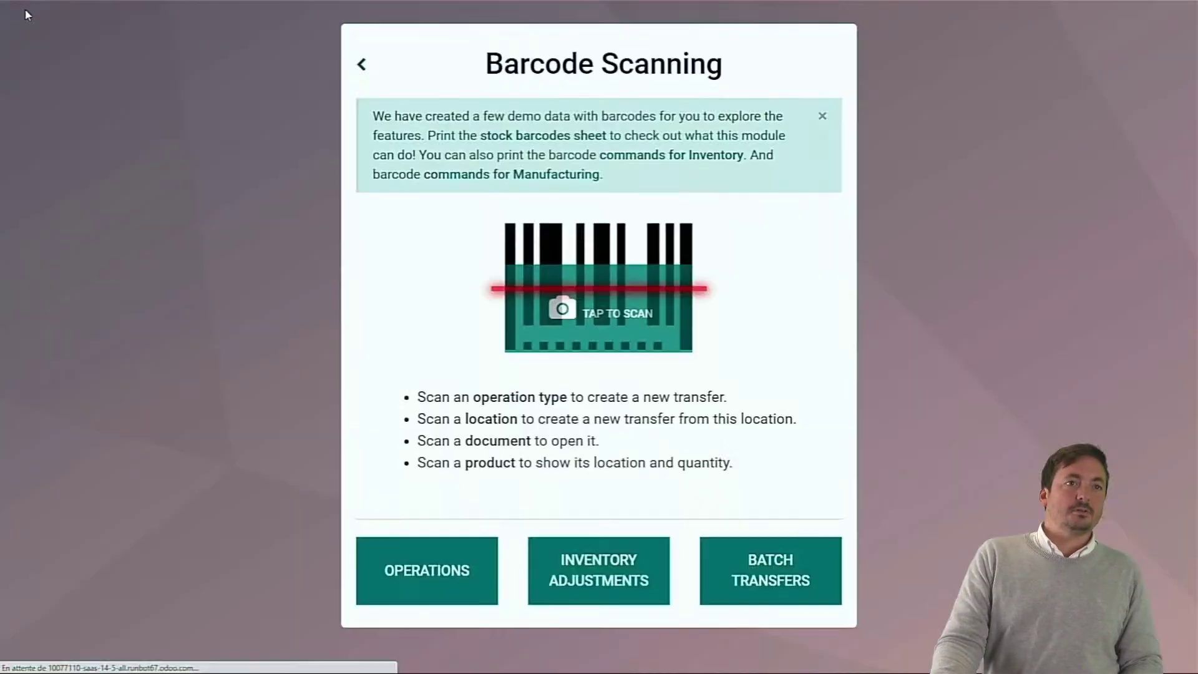
click(362, 66)
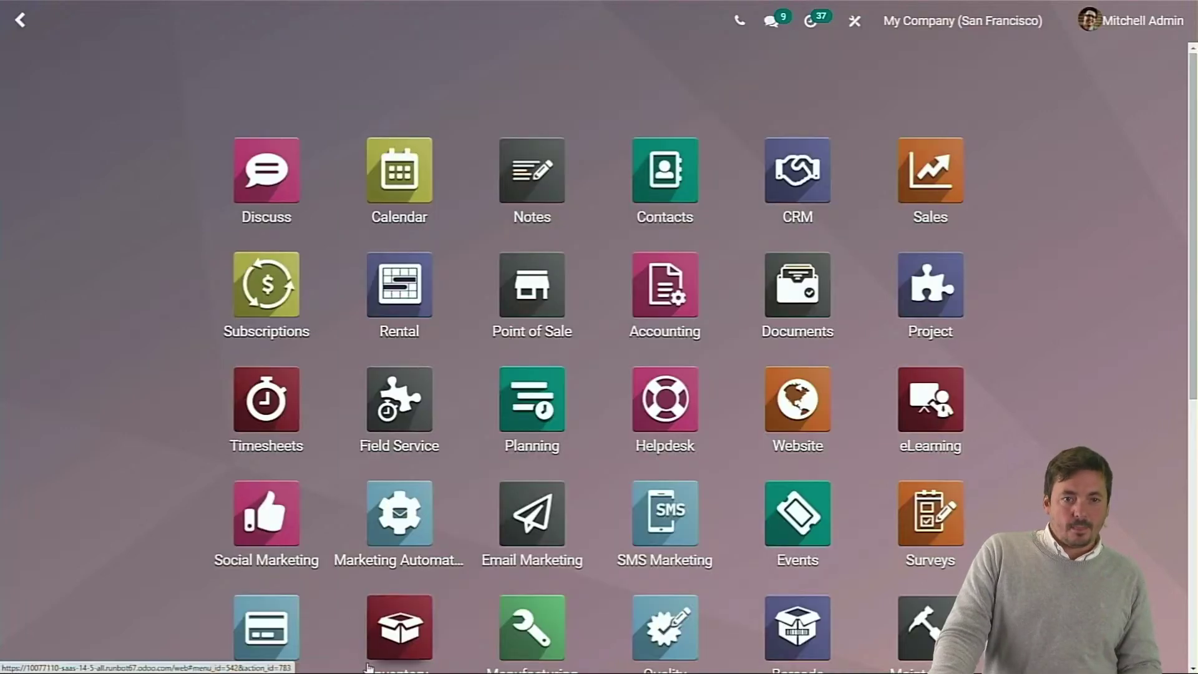
click(400, 645)
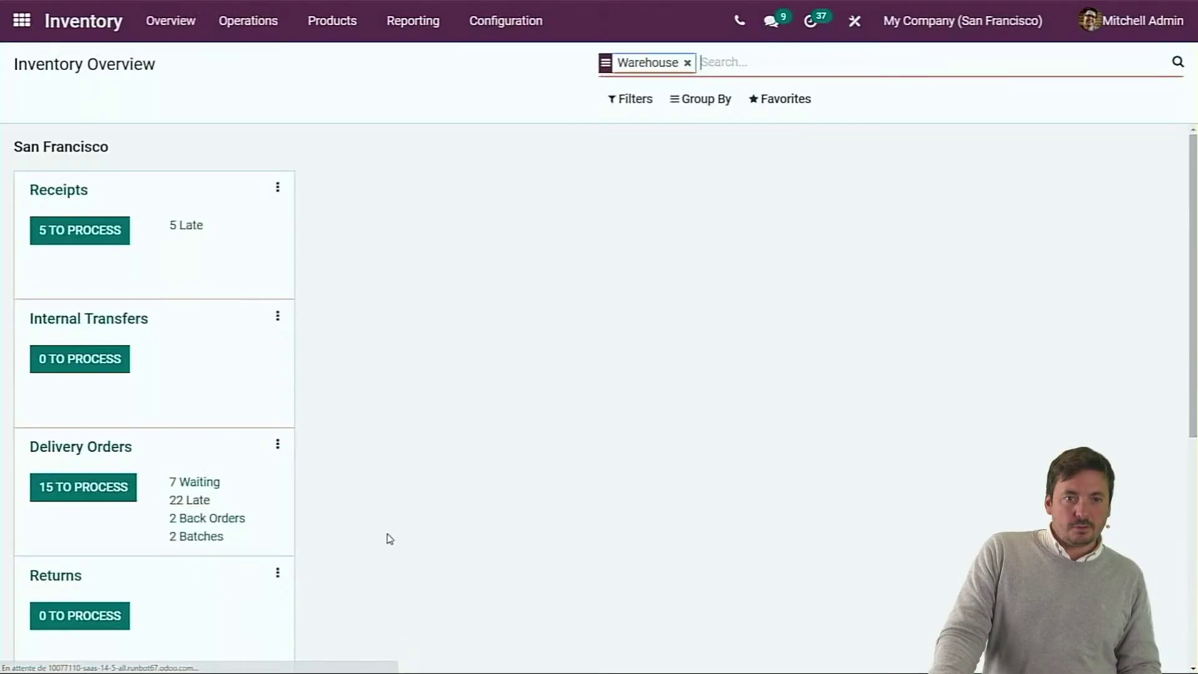
click(240, 23)
click(270, 132)
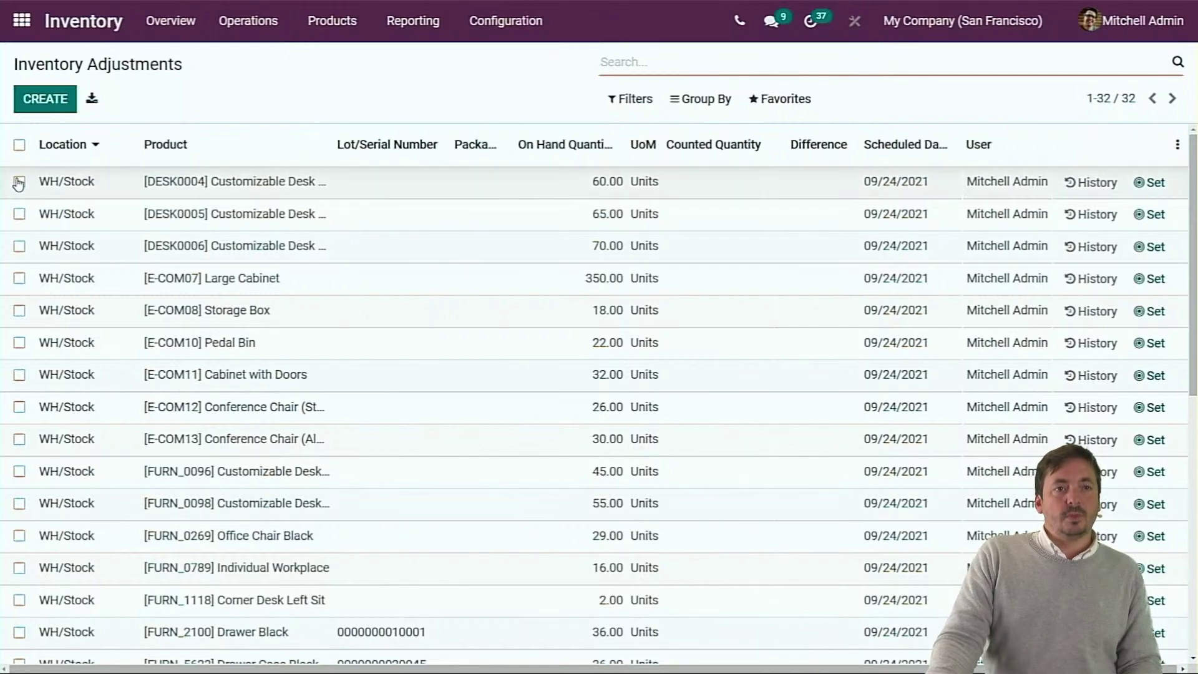
- Set the counted quantities of DESK0004, DESK0005 and DESK0006 to their on-hand quantities of 60, 65 and 70
click(1150, 182)
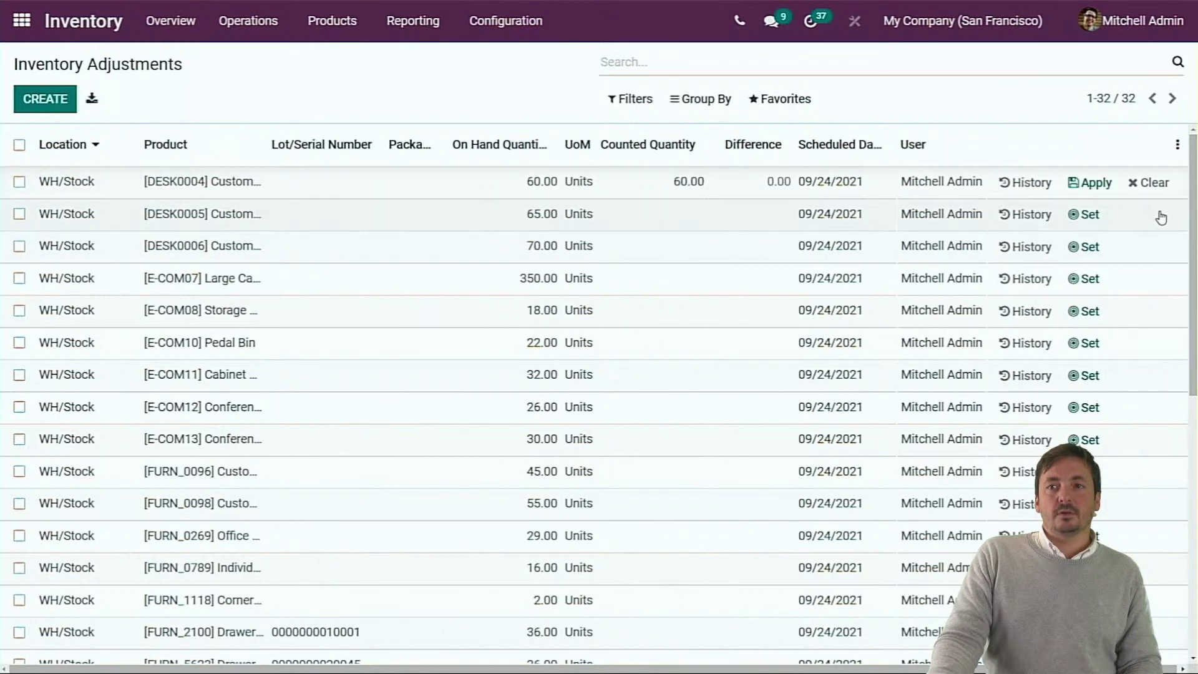
click(1085, 214)
click(1087, 247)
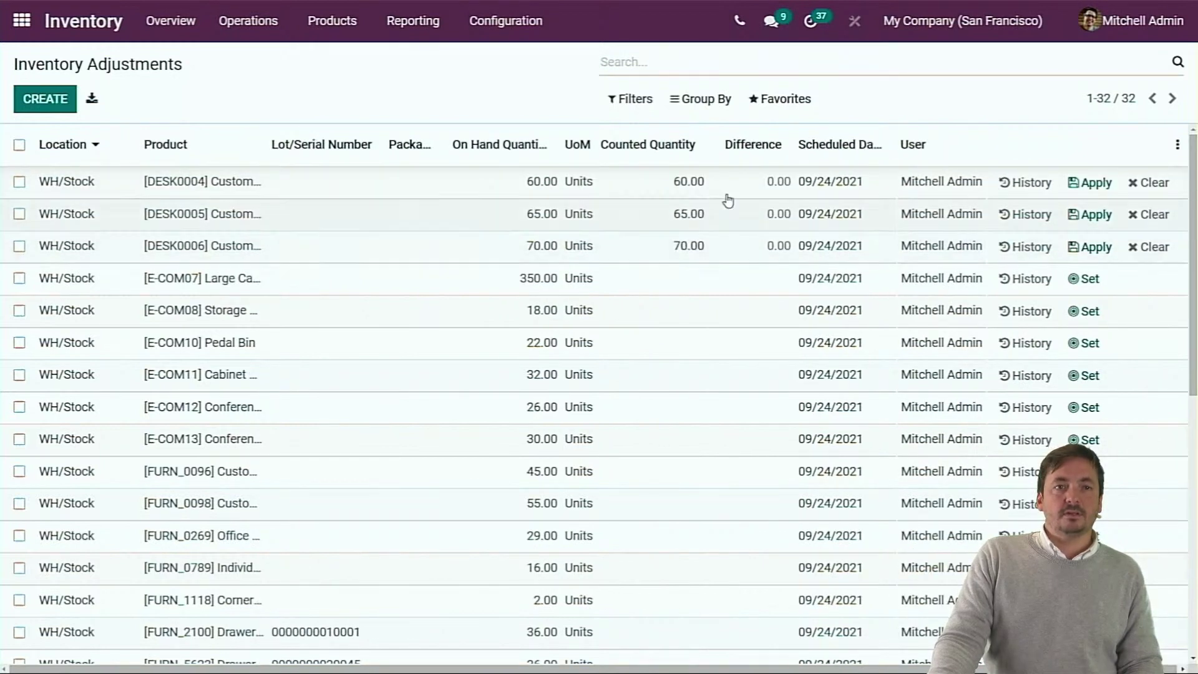
- Select all listed stock lines and apply their counts with the inventory reference "acurate"
click(19, 145)
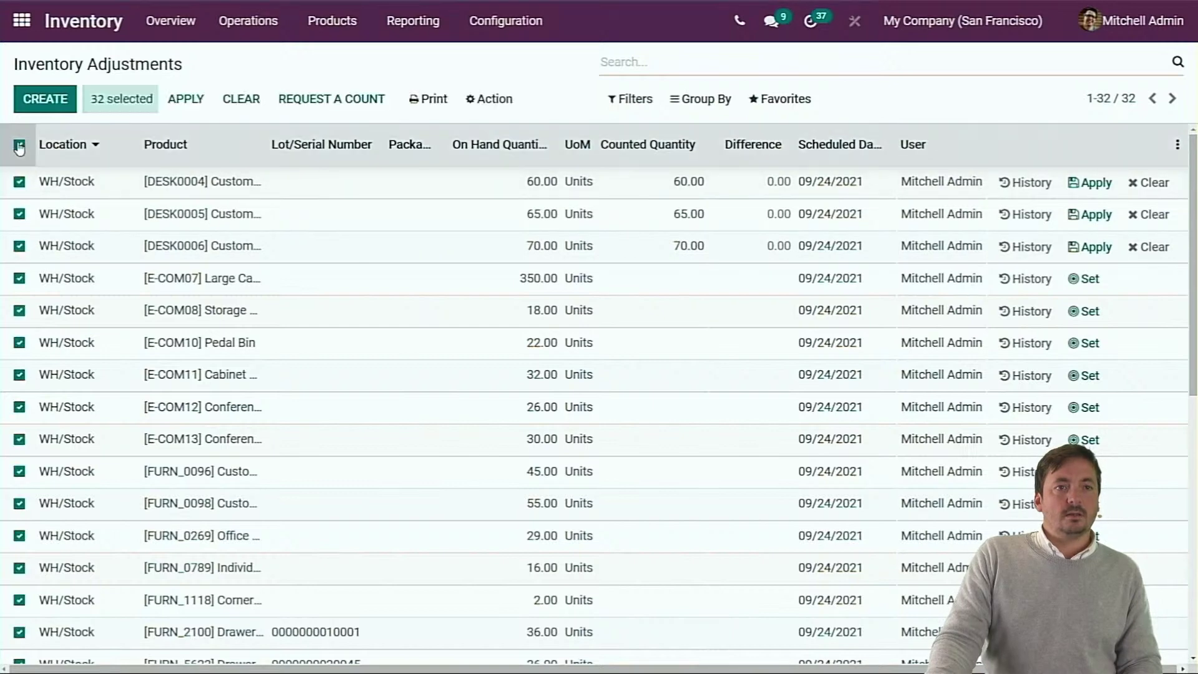
click(187, 101)
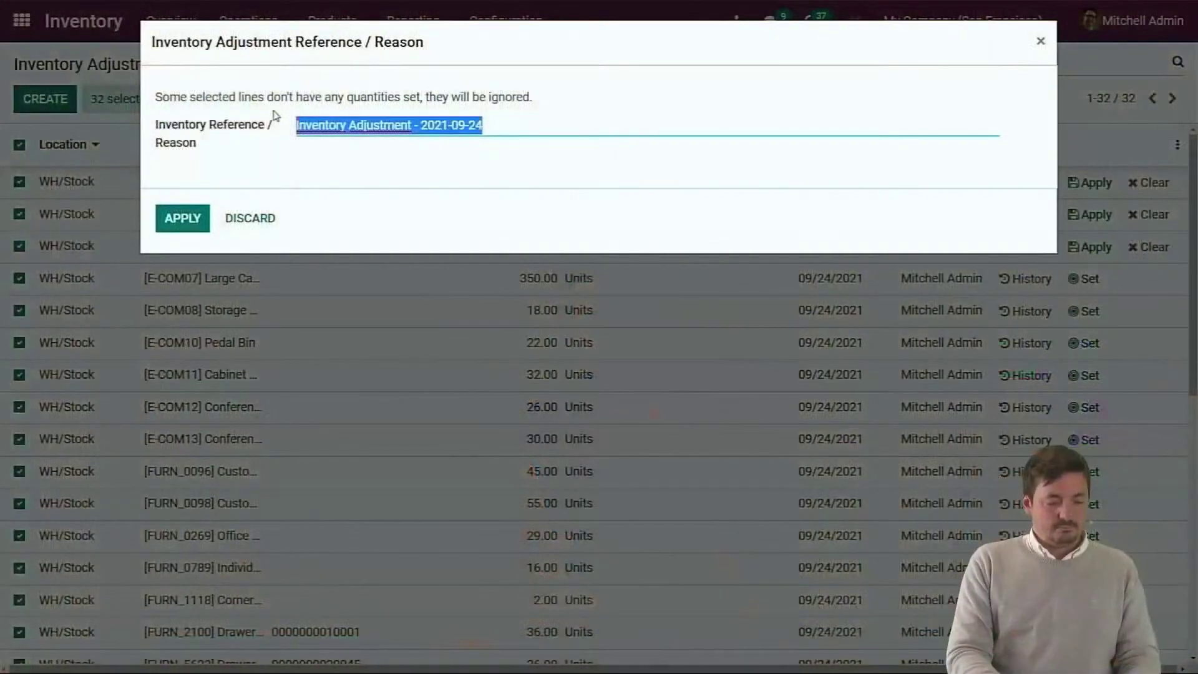
text(acurate)
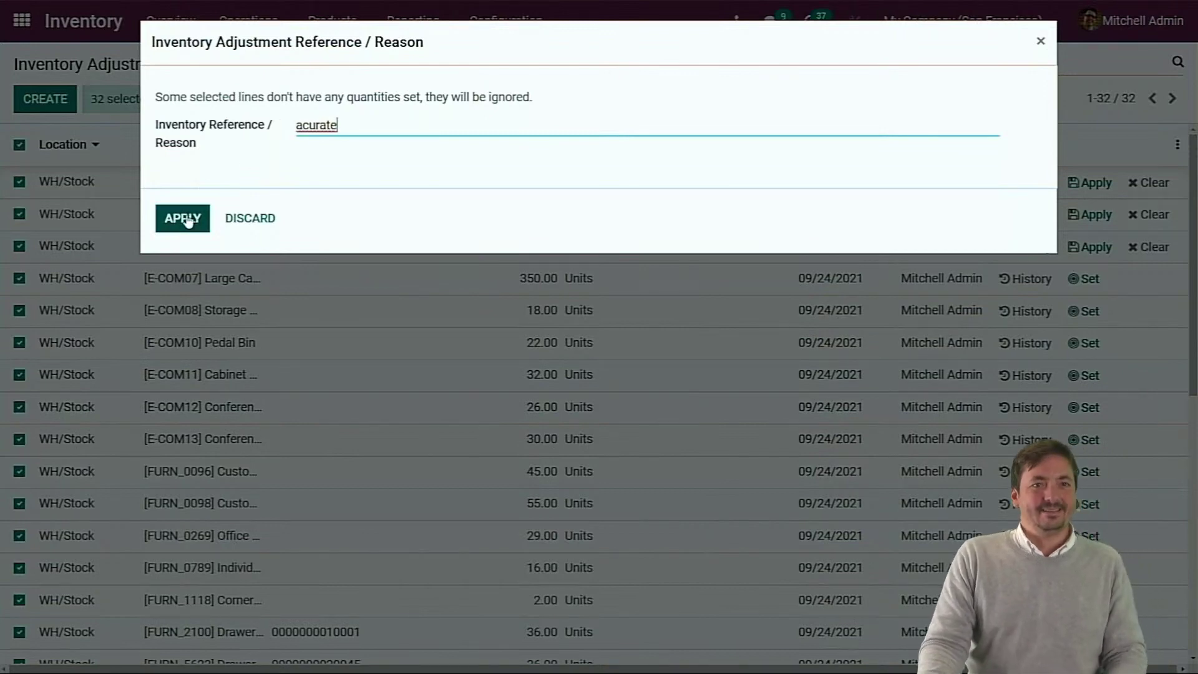
click(189, 219)
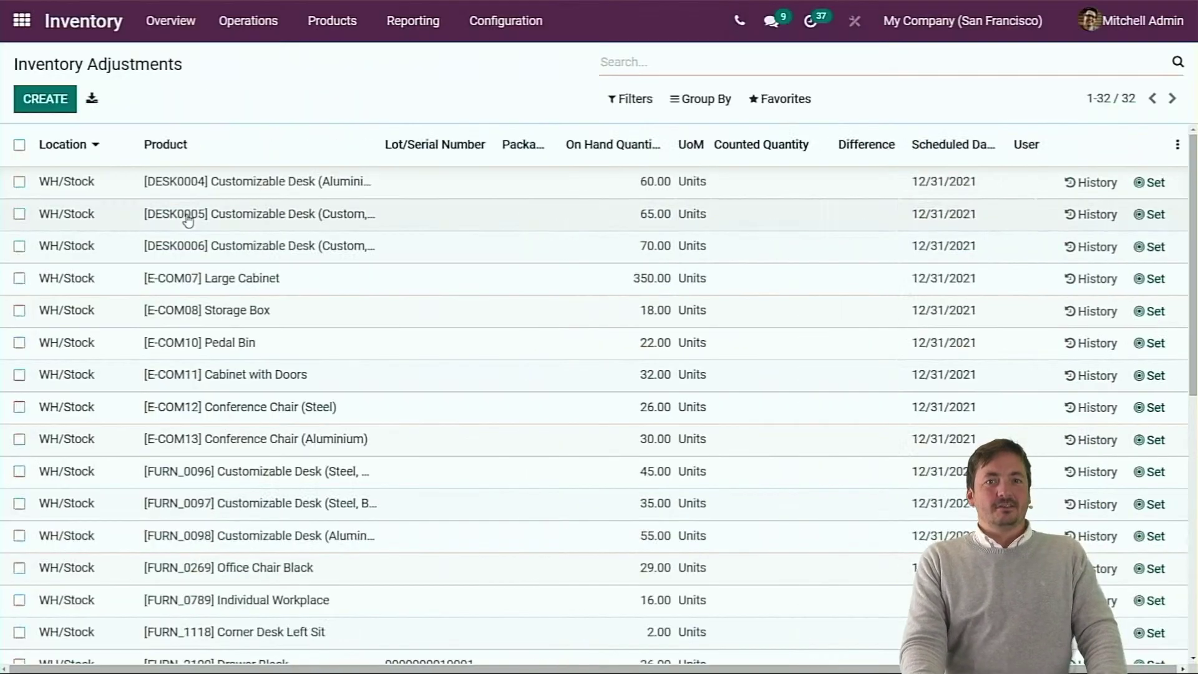